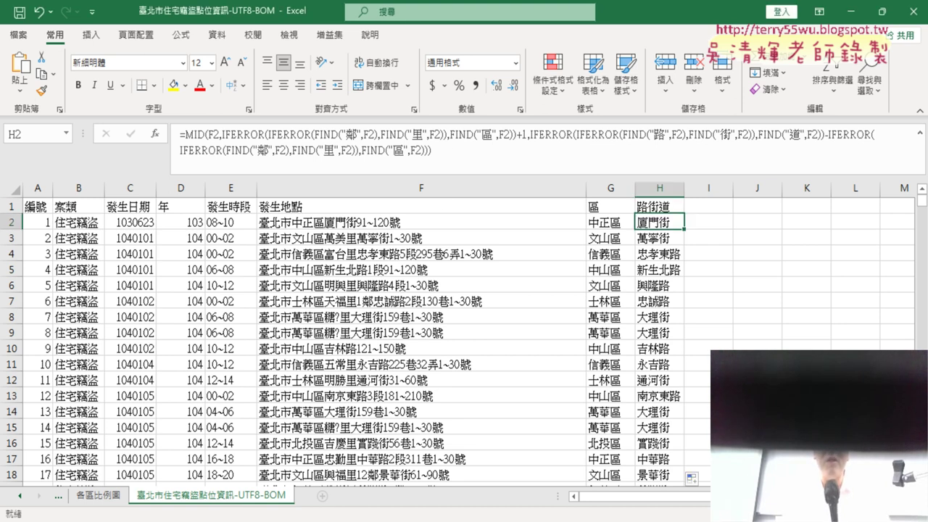
Step: Select the full MID/IFERROR street-extraction formula in the Google Docs notes, then return to Excel
{"action": "key", "text": "alt+Tab"}
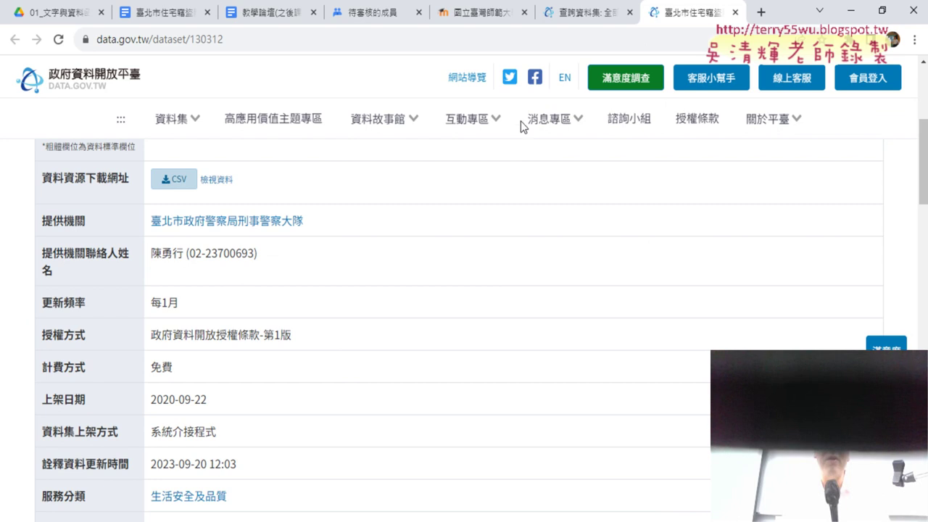
{"action": "left_click", "coordinate": [167, 13]}
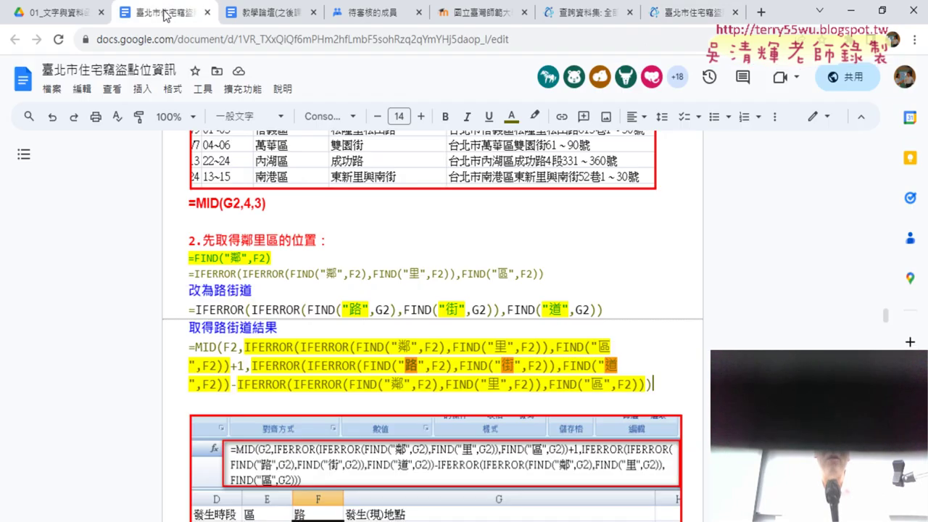
{"action": "left_click_drag", "start_coordinate": [654, 388], "coordinate": [192, 348]}
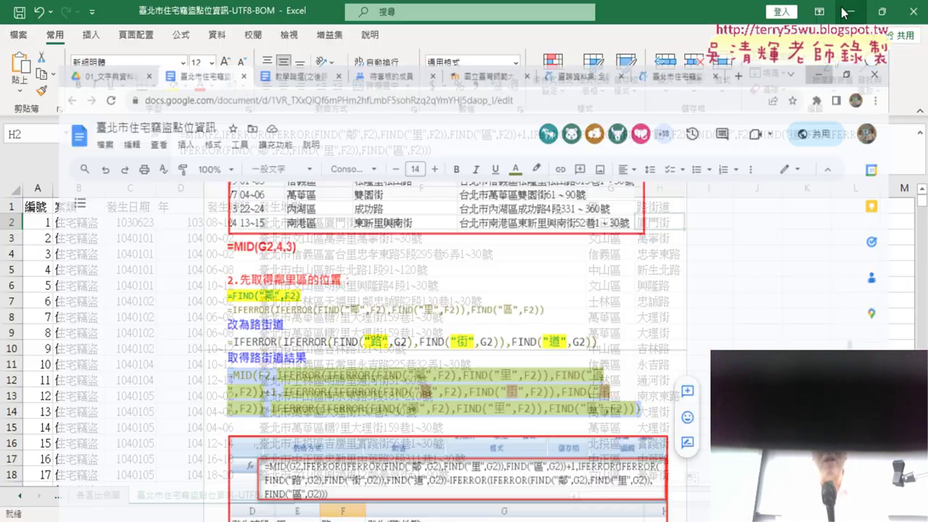
{"action": "key", "text": "alt+Tab"}
Step: Replace H2's formula with the pasted street-extraction formula and fill it down all of column H
{"action": "left_click", "coordinate": [443, 149]}
{"action": "key", "text": "ctrl+a"}
{"action": "key", "text": "ctrl+c"}
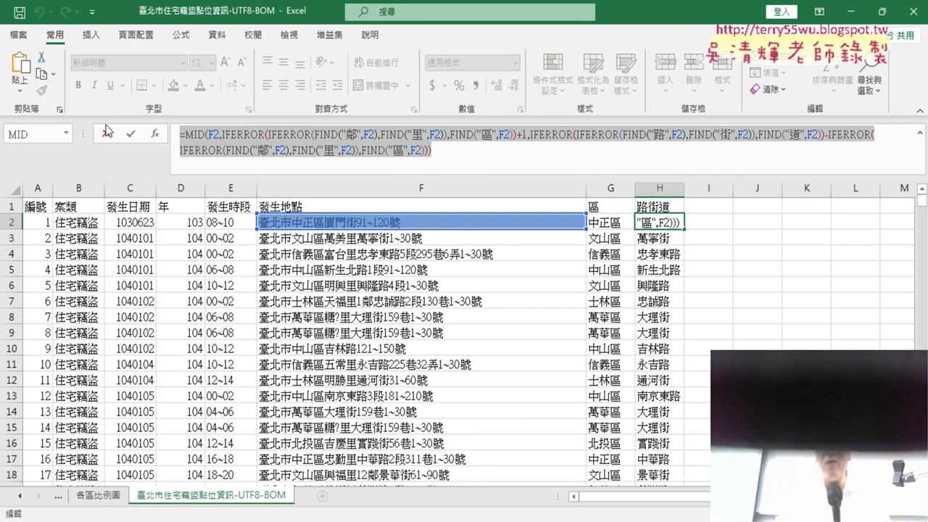
{"action": "key", "text": "Delete"}
{"action": "key", "text": "ctrl+v"}
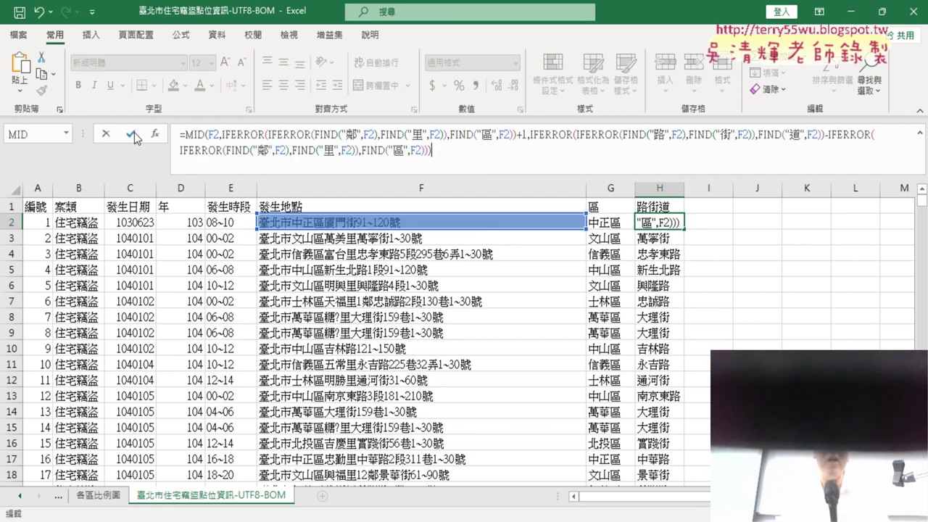
{"action": "left_click", "coordinate": [130, 133]}
{"action": "double_click", "coordinate": [685, 229]}
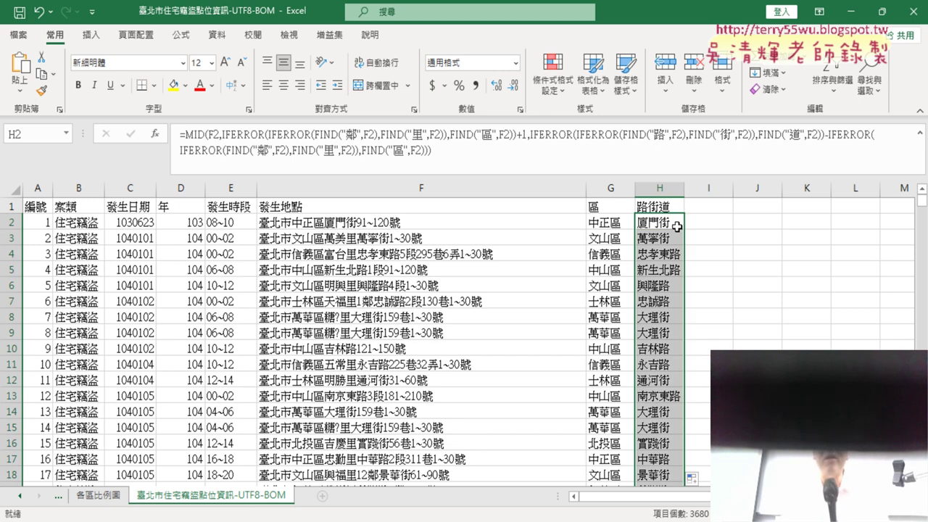
{"action": "left_click", "coordinate": [377, 267]}
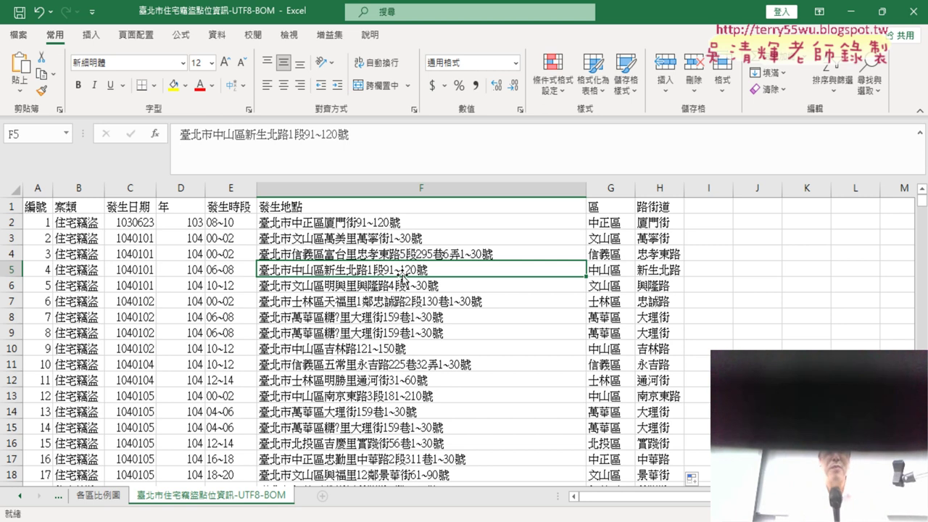
Step: Insert a pivot table on a new worksheet with 路街道 as the row field
{"action": "left_click", "coordinate": [101, 39]}
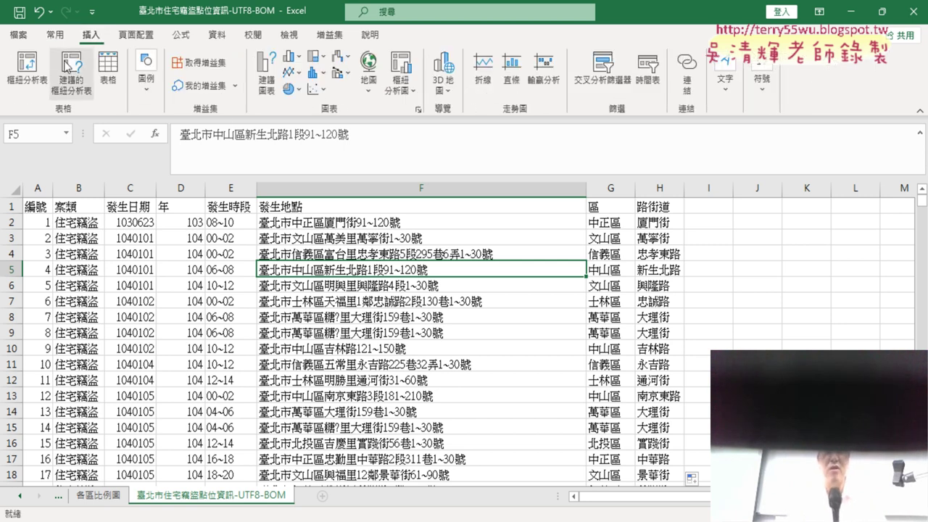
{"action": "left_click", "coordinate": [34, 73]}
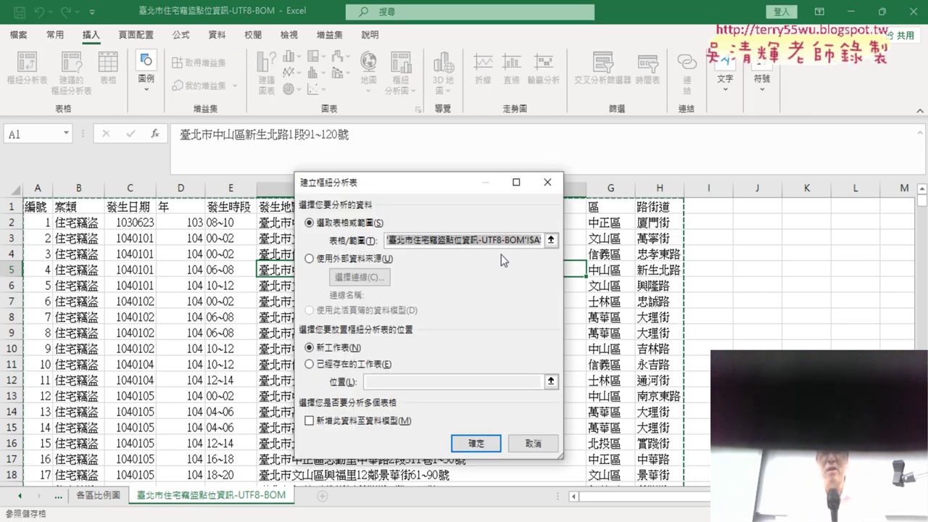
{"action": "left_click", "coordinate": [477, 442]}
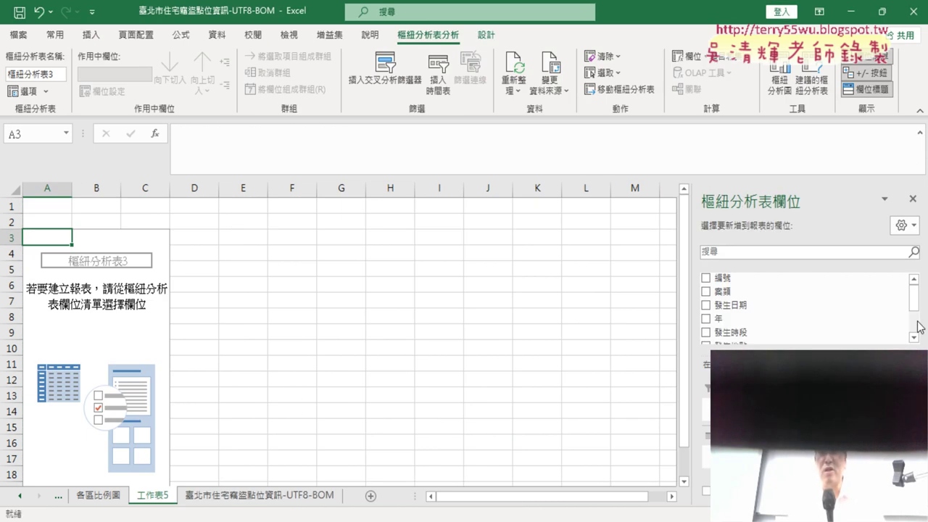
{"action": "scroll", "coordinate": [914, 322], "scroll_direction": "down", "scroll_amount": 3}
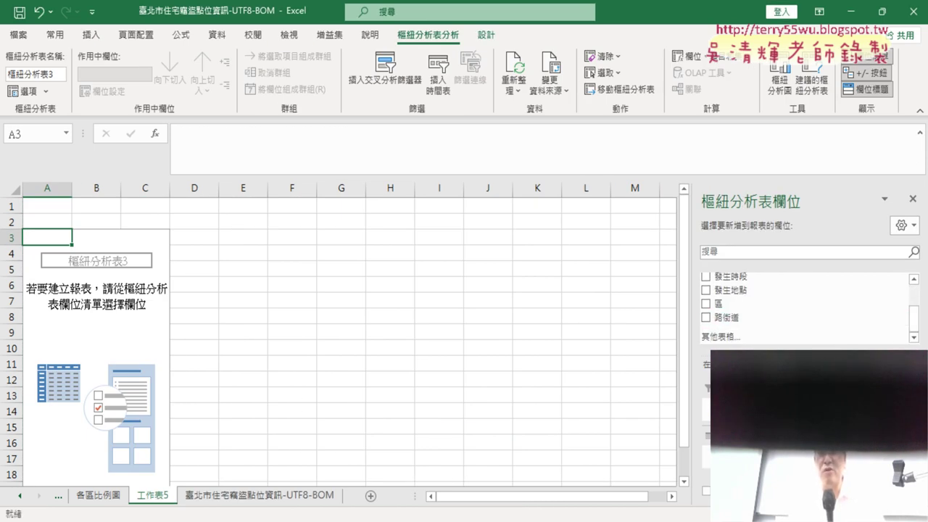
{"action": "left_click", "coordinate": [706, 317]}
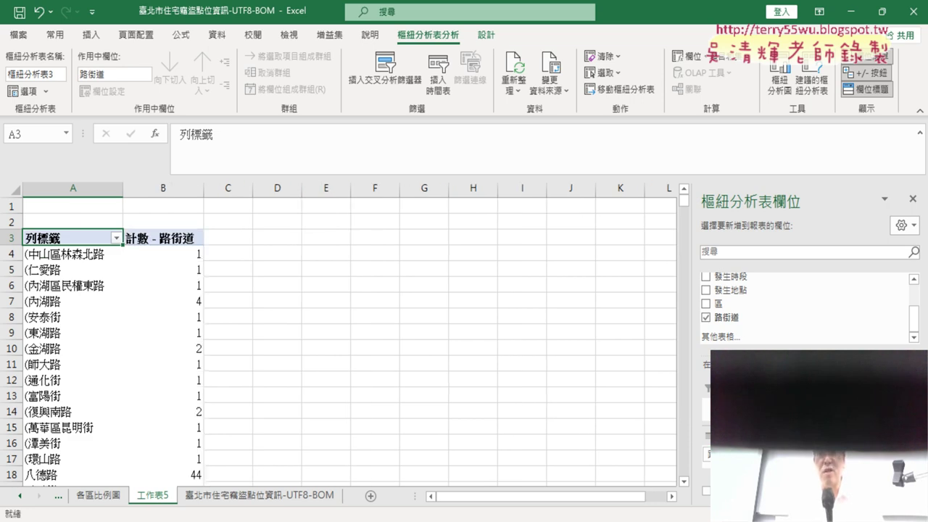
Step: Select a street count cell in the pivot table, ready for sorting
{"action": "scroll", "coordinate": [151, 286], "scroll_direction": "down", "scroll_amount": 1}
{"action": "scroll", "coordinate": [152, 287], "scroll_direction": "down", "scroll_amount": 5}
{"action": "scroll", "coordinate": [151, 286], "scroll_direction": "up", "scroll_amount": 4}
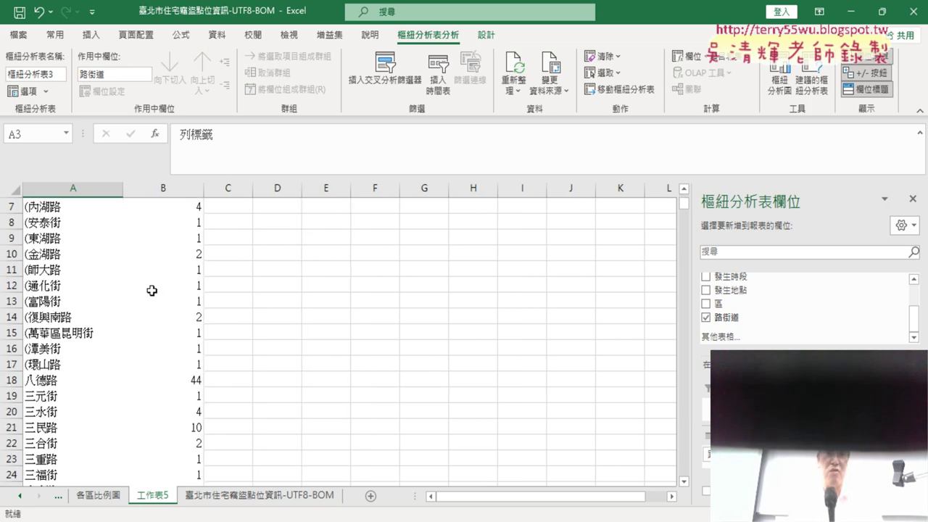
{"action": "scroll", "coordinate": [151, 290], "scroll_direction": "up", "scroll_amount": 2}
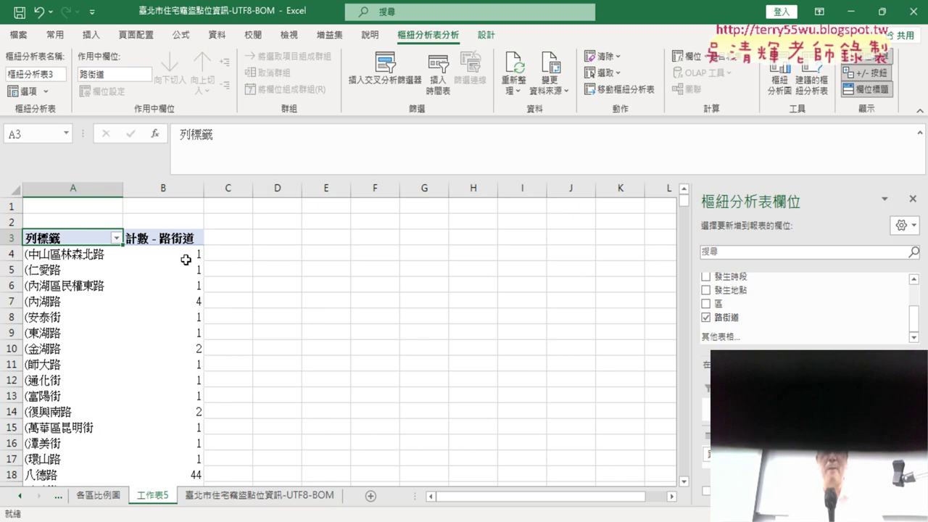
{"action": "mouse_move", "coordinate": [187, 255]}
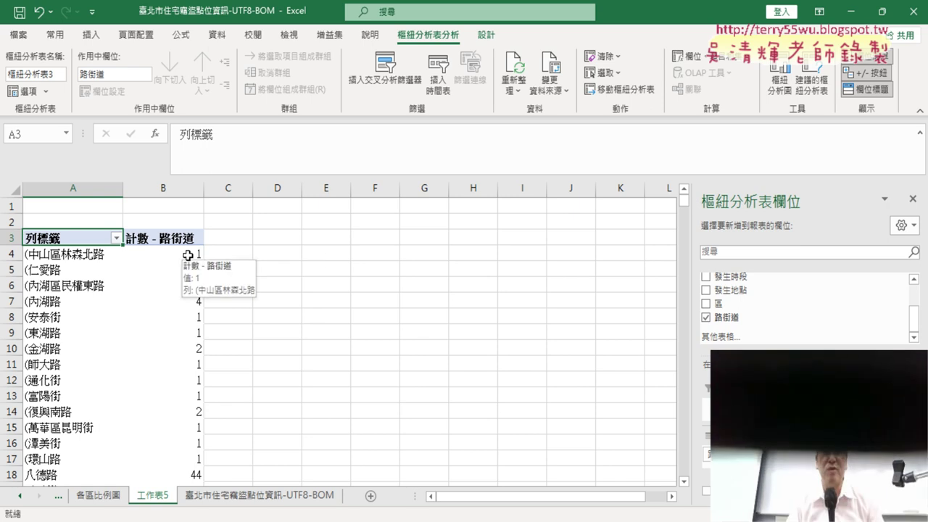
{"action": "left_click", "coordinate": [190, 255]}
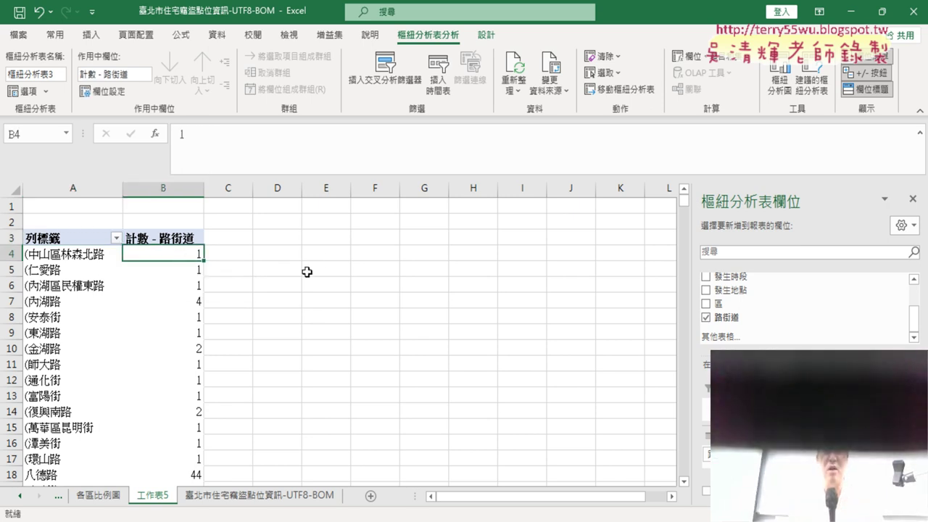
{"action": "left_click", "coordinate": [217, 34]}
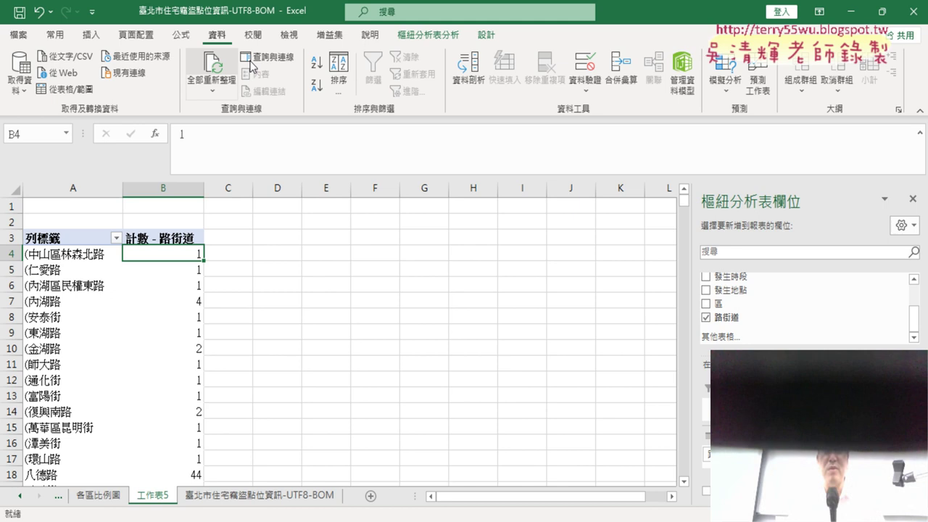
Step: Sort the pivot streets Z to A by count so 中山北路 with 108 leads
{"action": "left_click", "coordinate": [316, 87]}
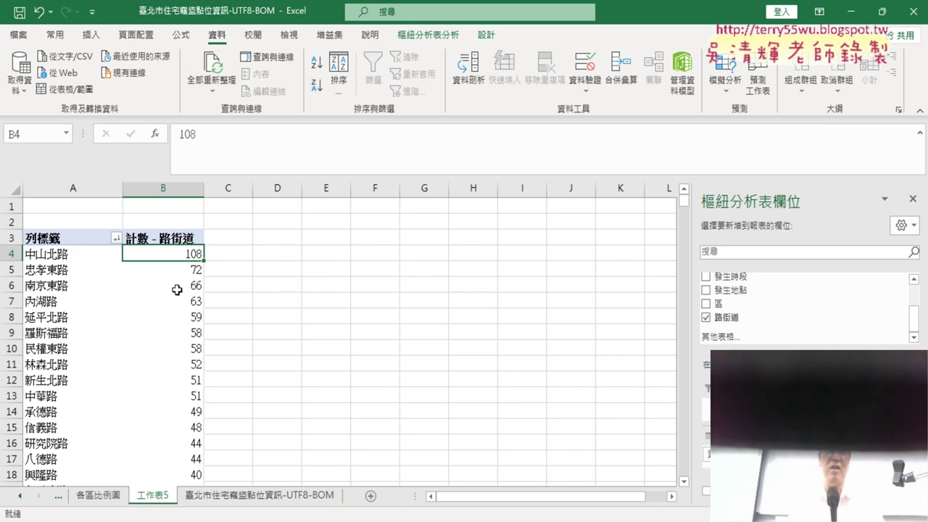
{"action": "left_click", "coordinate": [13, 254]}
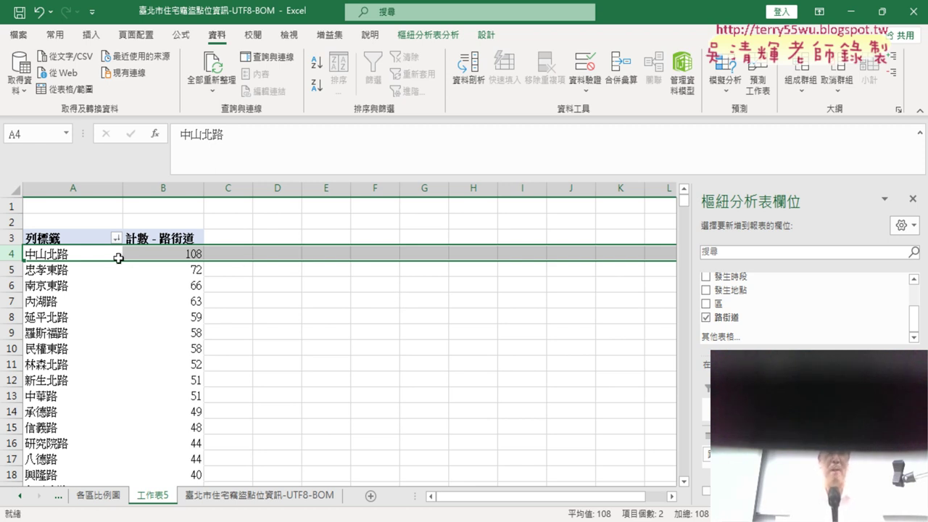
{"action": "left_click", "coordinate": [166, 256]}
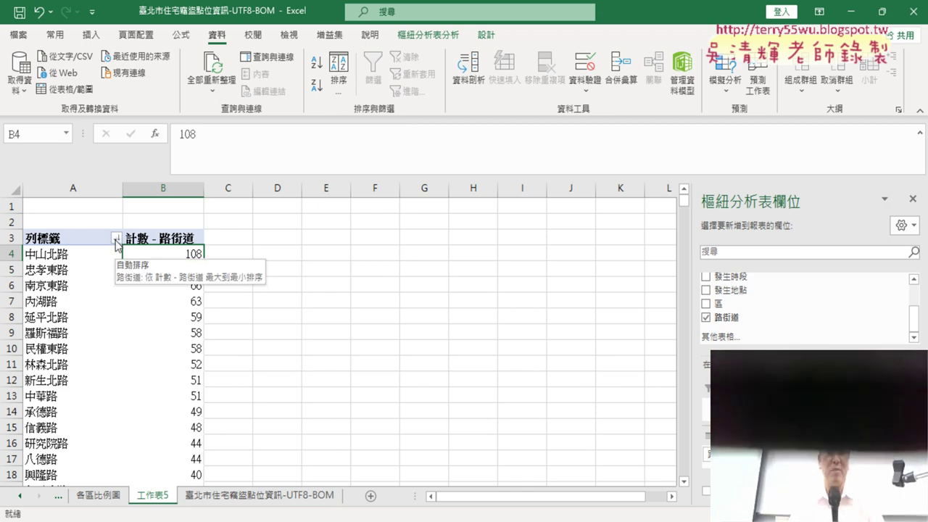
{"action": "left_click", "coordinate": [116, 239]}
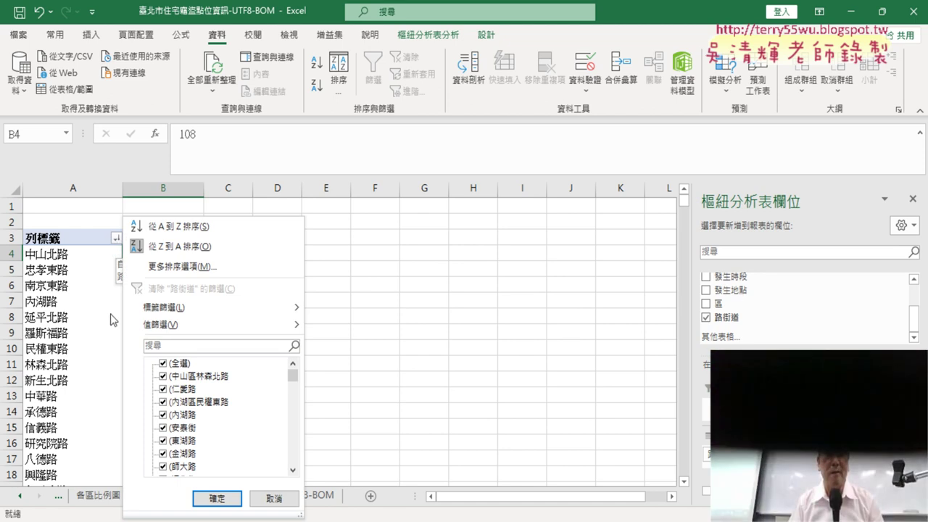
Step: Apply a Top 10 value filter, keeping streets from 中山北路 (108) down to 中華路 (51)
{"action": "mouse_move", "coordinate": [187, 332]}
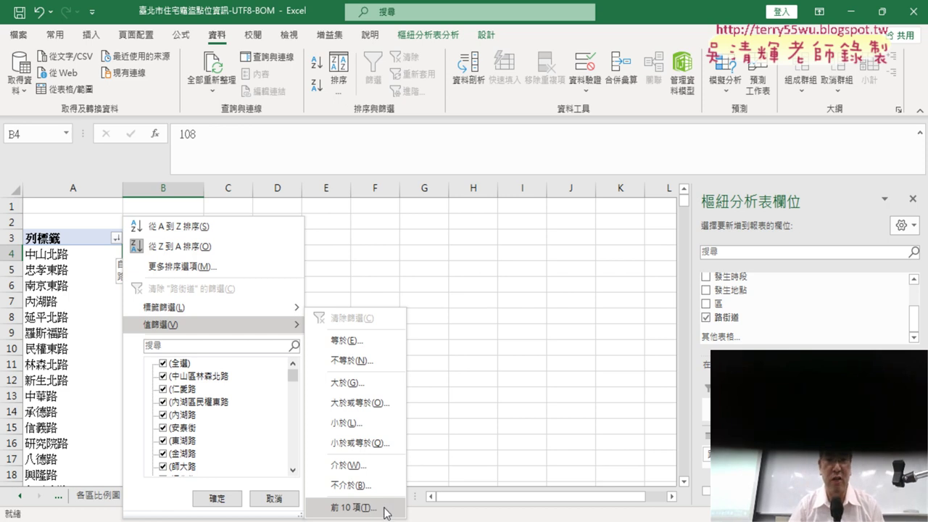
{"action": "left_click", "coordinate": [353, 508]}
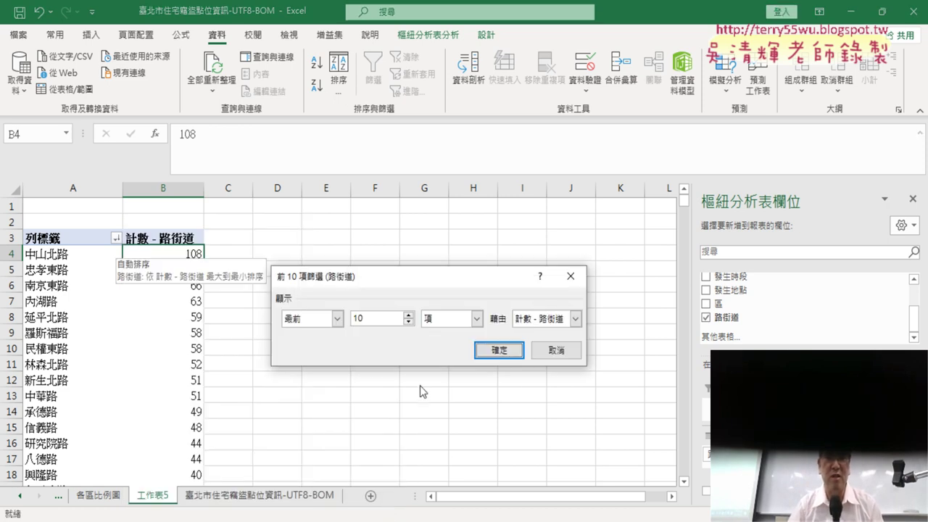
{"action": "left_click", "coordinate": [502, 352]}
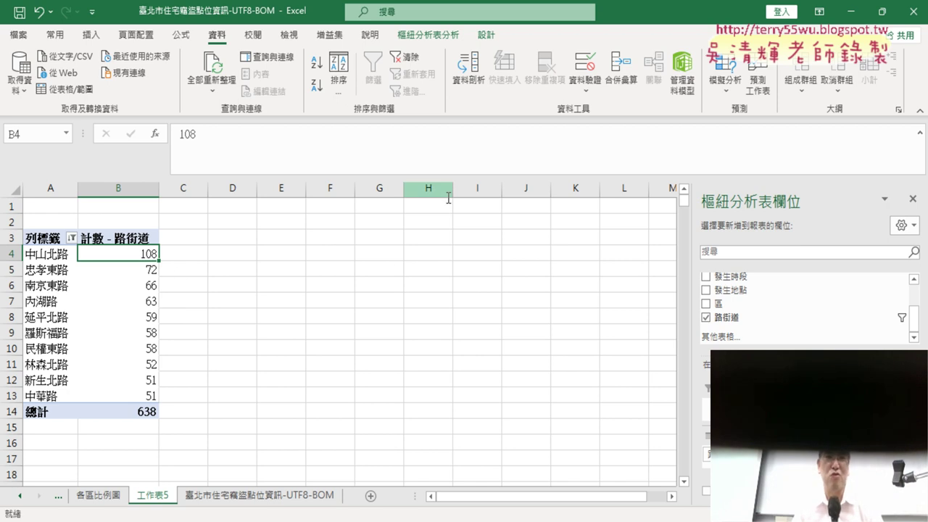
Step: Insert a clustered column pivot chart, placed beside the table and widened to 16.48 cm
{"action": "left_click", "coordinate": [420, 35]}
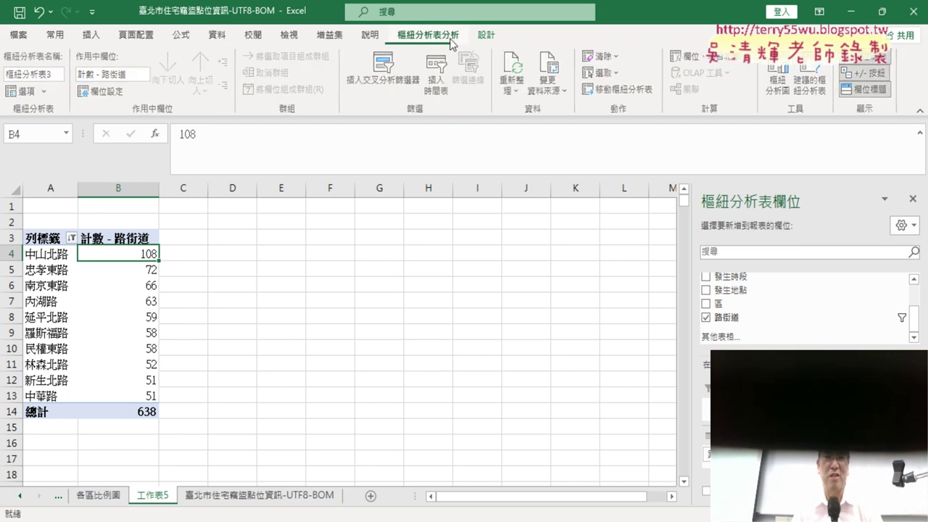
{"action": "left_click", "coordinate": [780, 81]}
{"action": "mouse_move", "coordinate": [405, 230]}
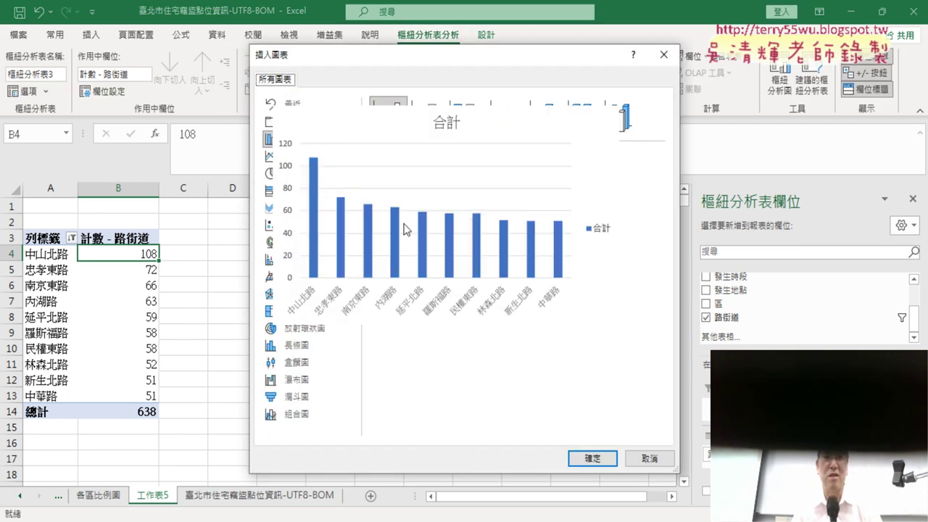
{"action": "left_click", "coordinate": [592, 458]}
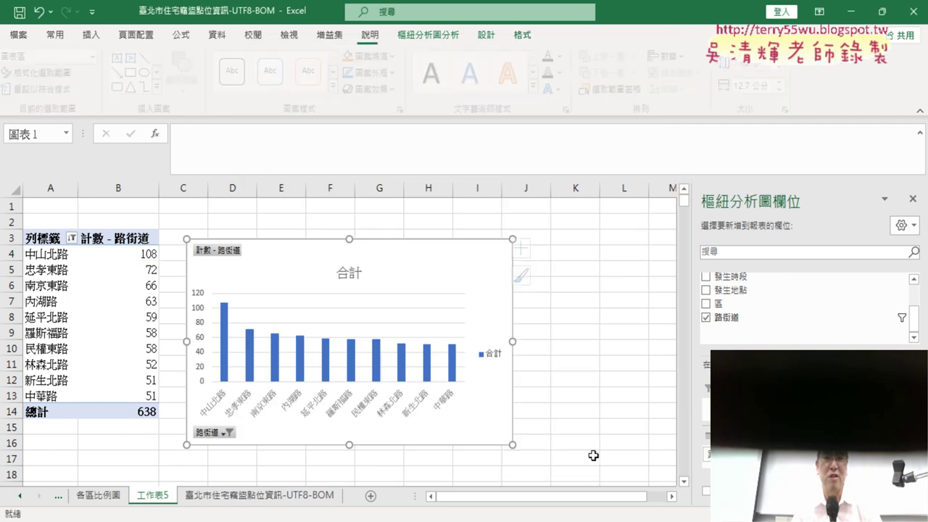
{"action": "left_click_drag", "start_coordinate": [259, 262], "coordinate": [284, 239]}
{"action": "mouse_move", "coordinate": [537, 420]}
{"action": "left_mouse_down"}
{"action": "mouse_move", "coordinate": [641, 477]}
{"action": "mouse_move", "coordinate": [633, 424]}
{"action": "left_mouse_up"}
{"action": "scroll", "coordinate": [572, 286], "scroll_direction": "up", "scroll_amount": 2}
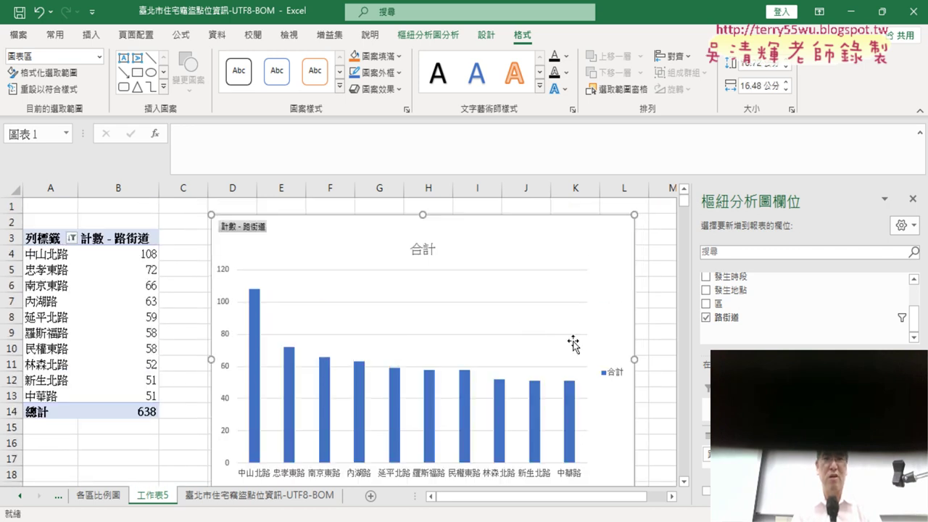
{"action": "left_click", "coordinate": [428, 250]}
Step: Retitle the chart 路街道前十名直條圖 and rename sheet 工作表5 to the same name
{"action": "double_click", "coordinate": [427, 249]}
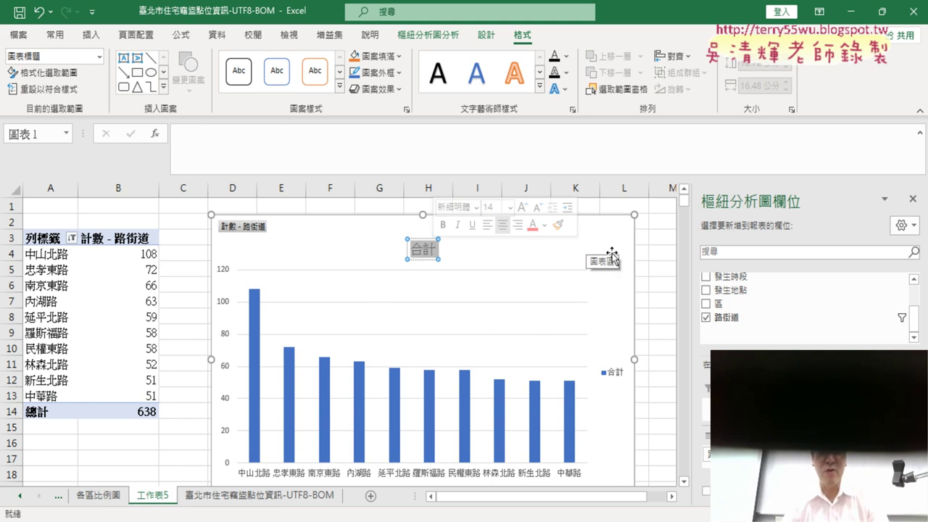
{"action": "type", "text": "ㄉㄨ"}
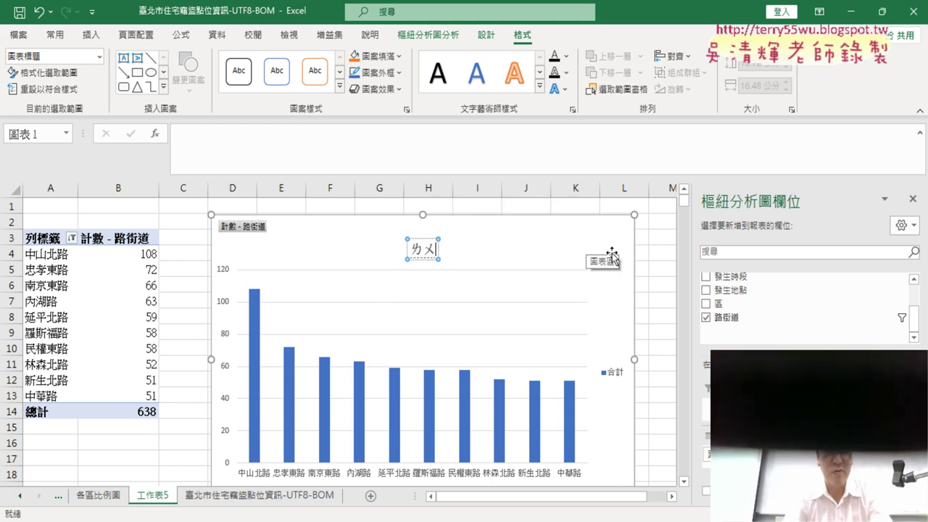
{"action": "type", "text": "路街道前"}
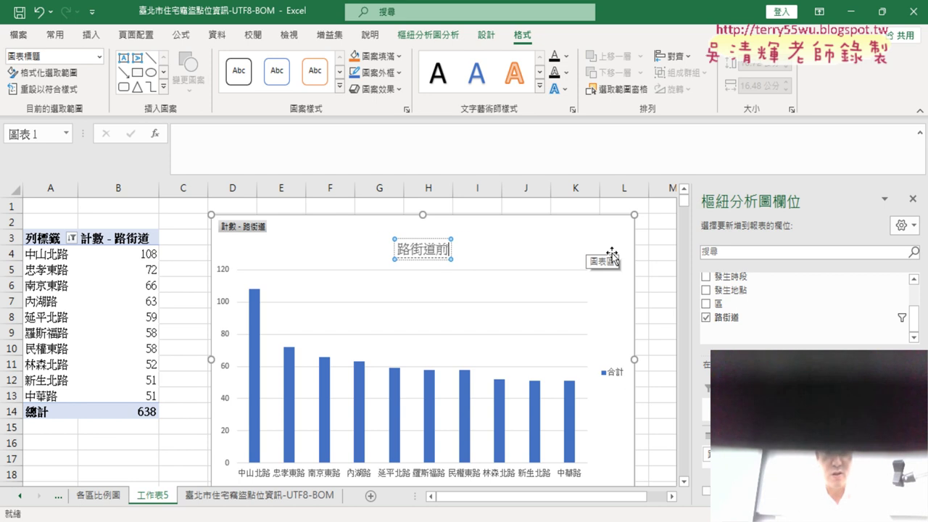
{"action": "type", "text": "十名"}
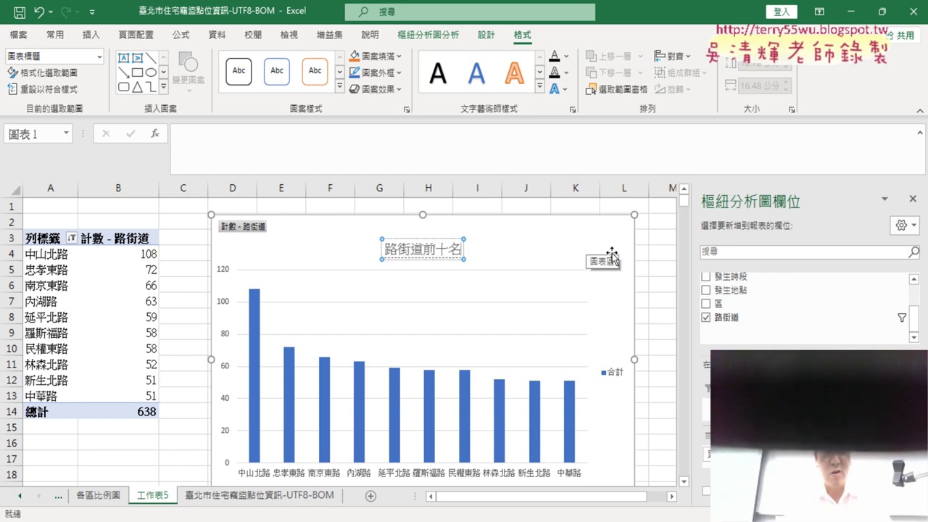
{"action": "type", "text": "直條"}
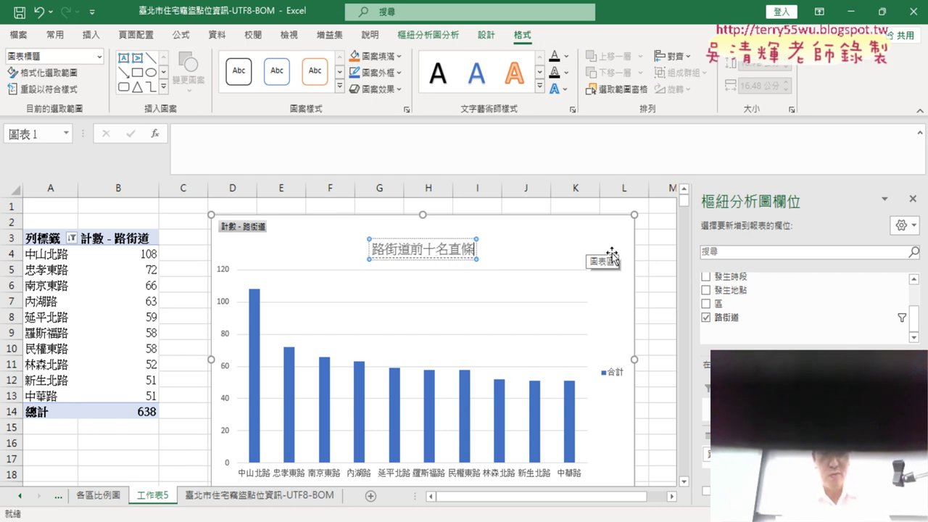
{"action": "type", "text": "ㄊ圖"}
{"action": "key", "text": "Return"}
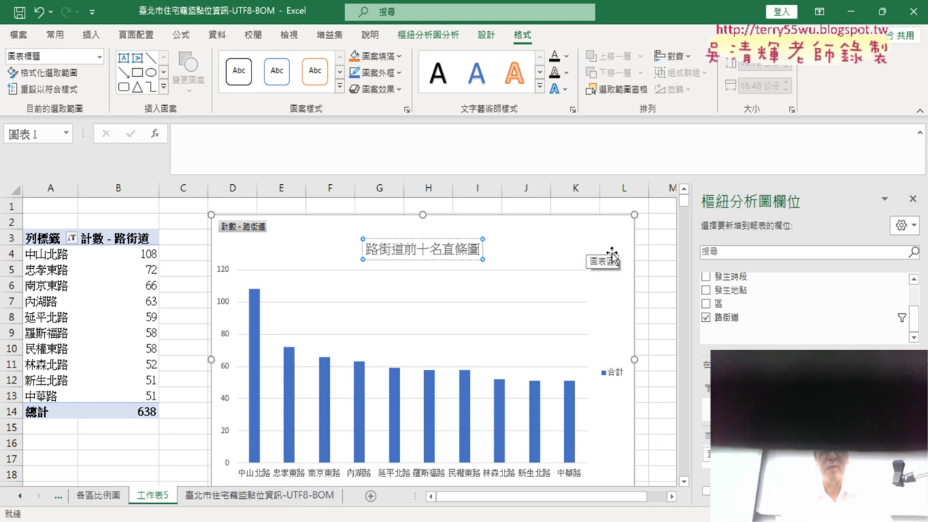
{"action": "left_click_drag", "start_coordinate": [365, 249], "coordinate": [494, 250]}
{"action": "key", "text": "ctrl+c"}
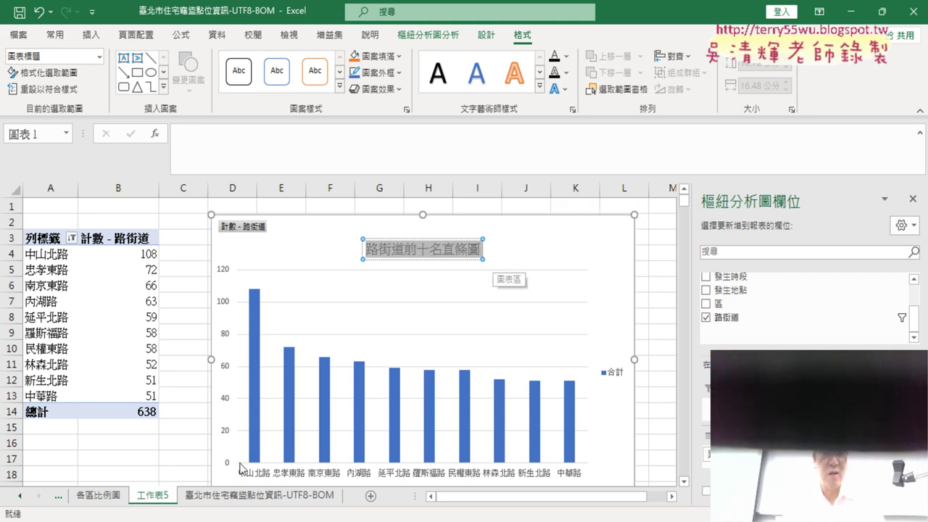
{"action": "double_click", "coordinate": [141, 496]}
{"action": "key", "text": "ctrl+v"}
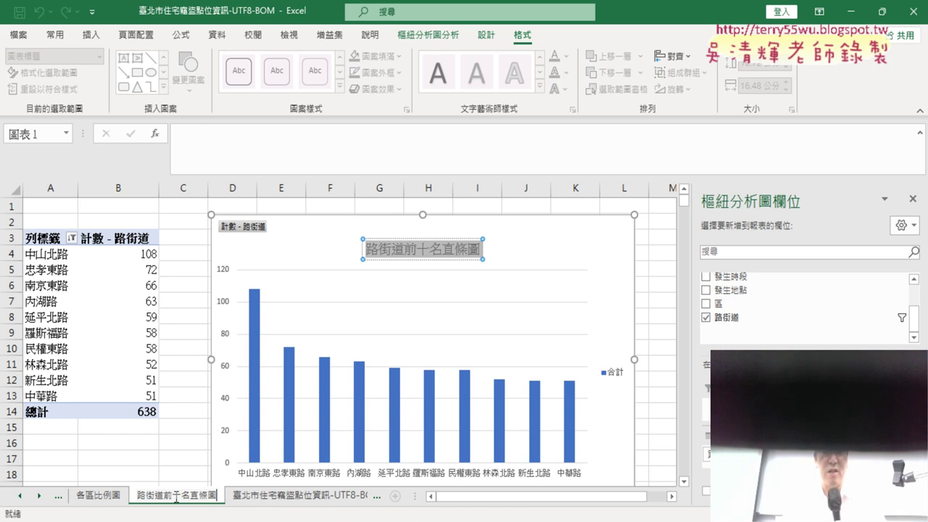
Step: Make the chart title bold at font size 20
{"action": "left_click", "coordinate": [404, 237]}
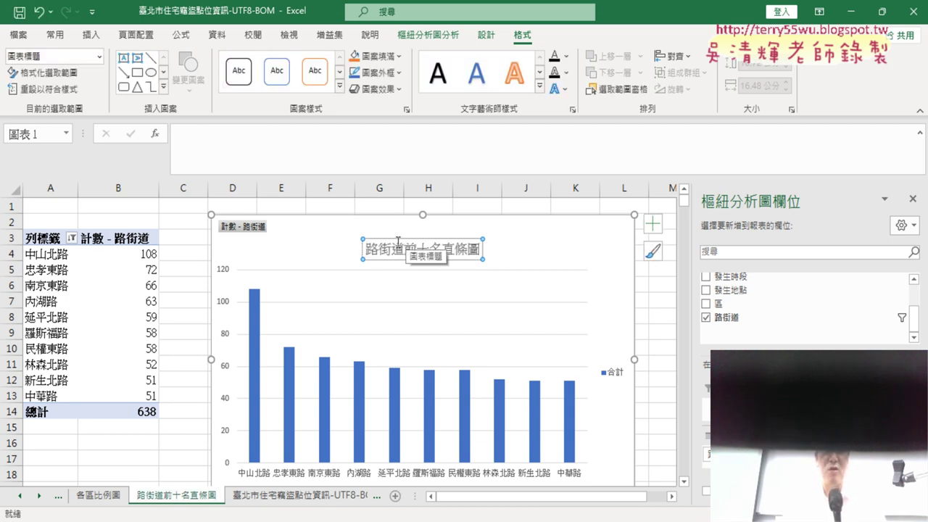
{"action": "left_click", "coordinate": [58, 34]}
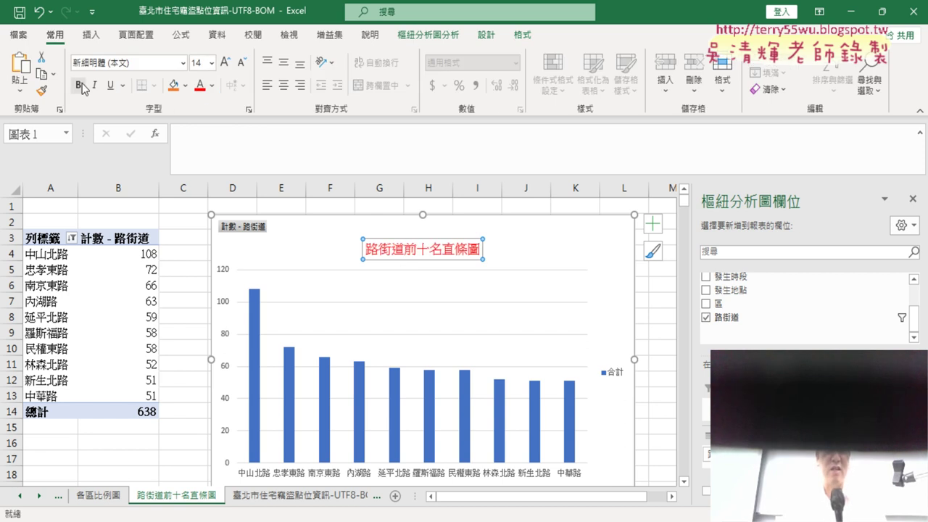
{"action": "left_click", "coordinate": [79, 86]}
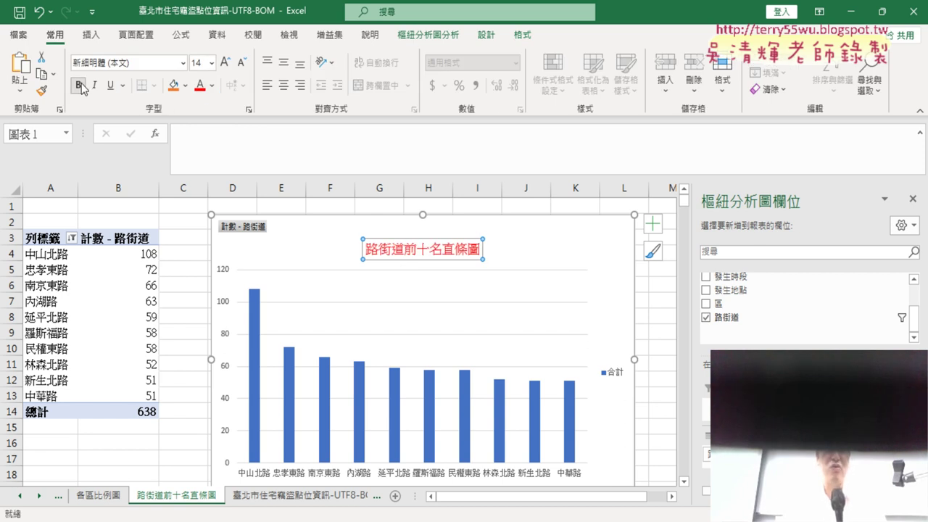
{"action": "left_click", "coordinate": [212, 64]}
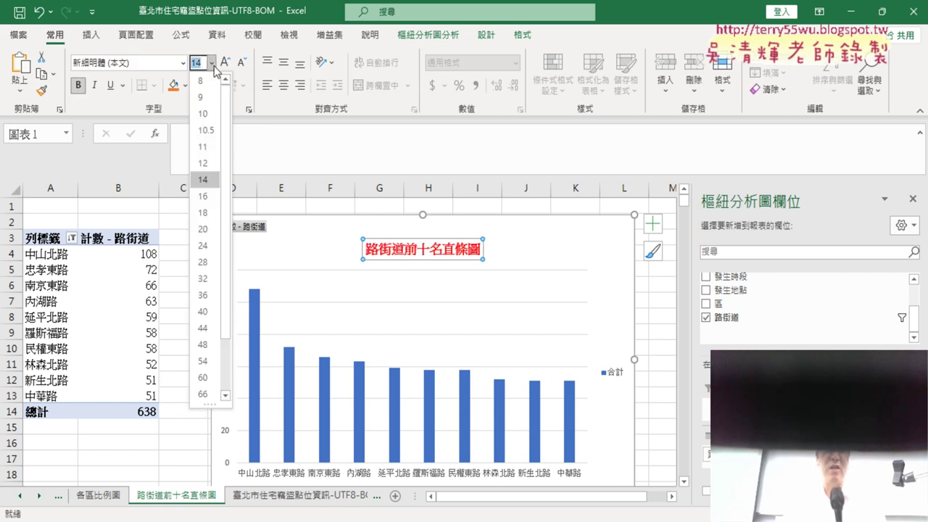
{"action": "left_click", "coordinate": [210, 229]}
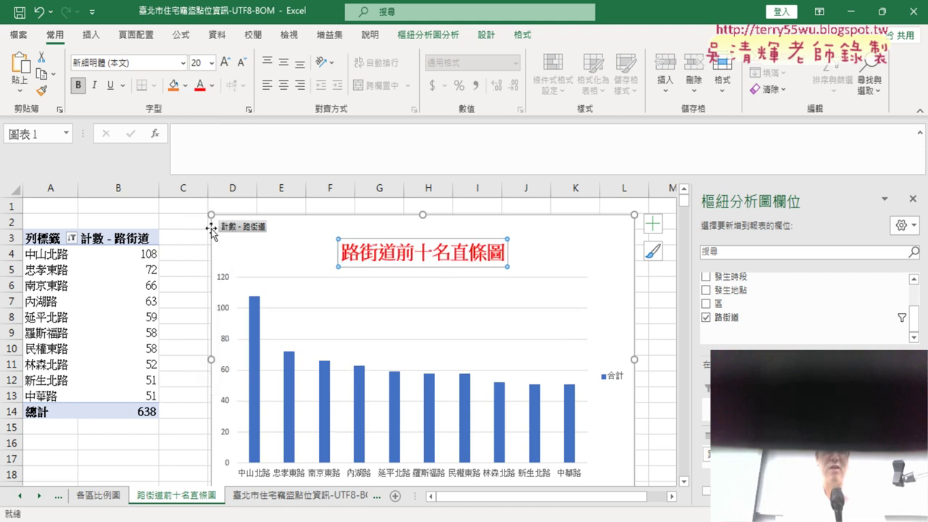
Step: Remove the 合計 legend from the chart
{"action": "left_click", "coordinate": [652, 225]}
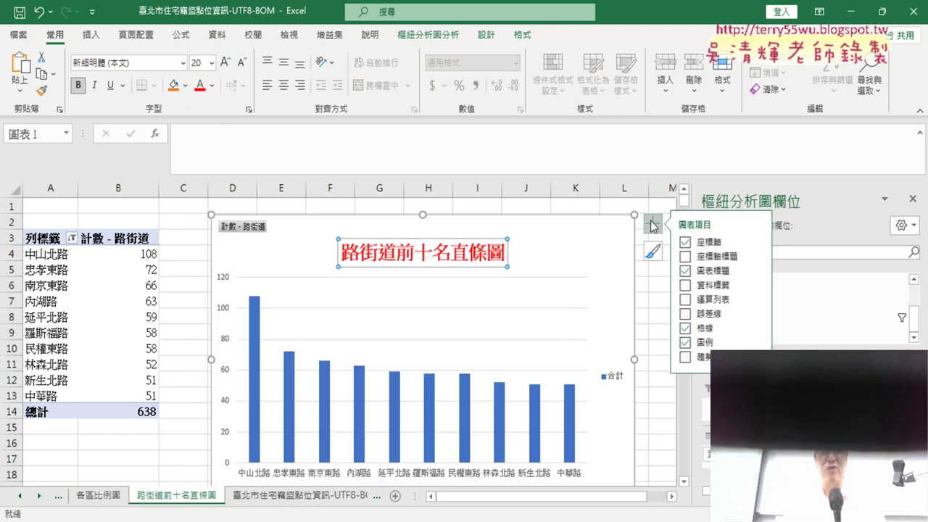
{"action": "left_click", "coordinate": [685, 343]}
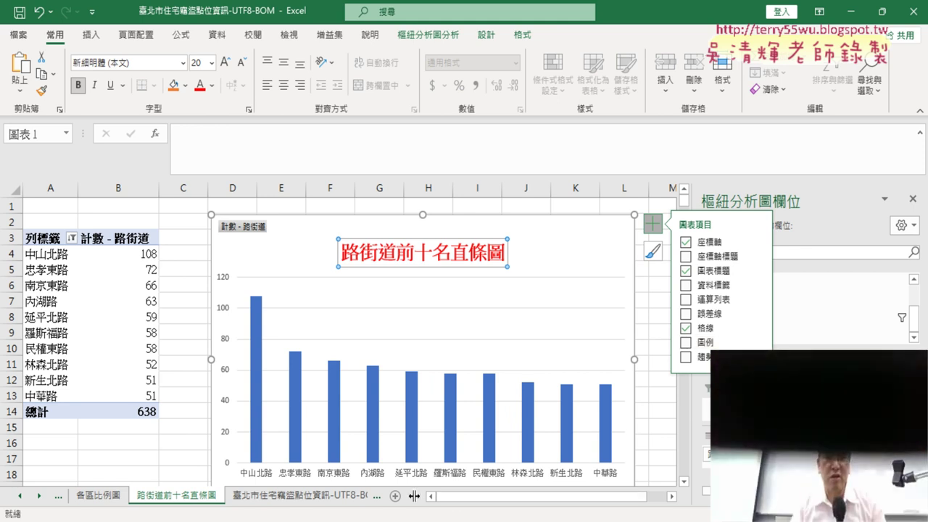
{"action": "mouse_move", "coordinate": [423, 497]}
{"action": "left_mouse_down"}
{"action": "mouse_move", "coordinate": [589, 498]}
{"action": "mouse_move", "coordinate": [519, 498]}
{"action": "left_mouse_up"}
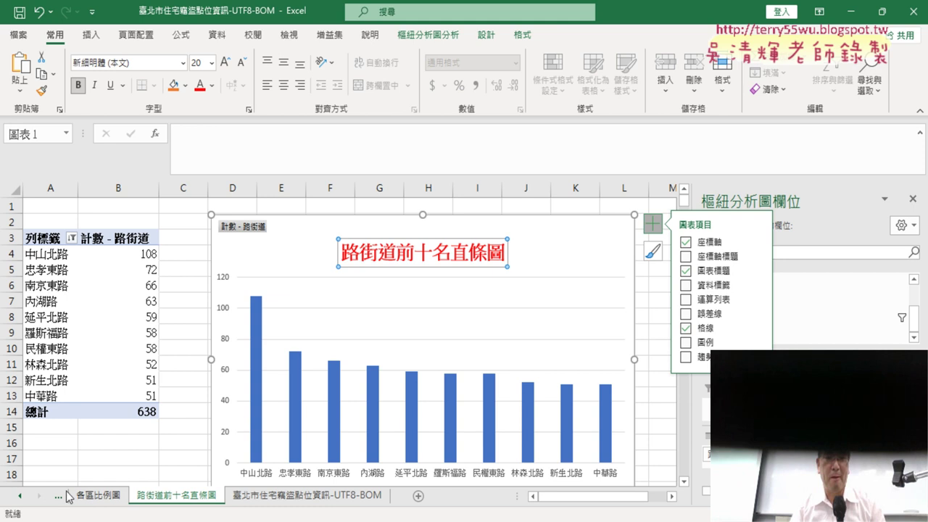
{"action": "left_click", "coordinate": [21, 496]}
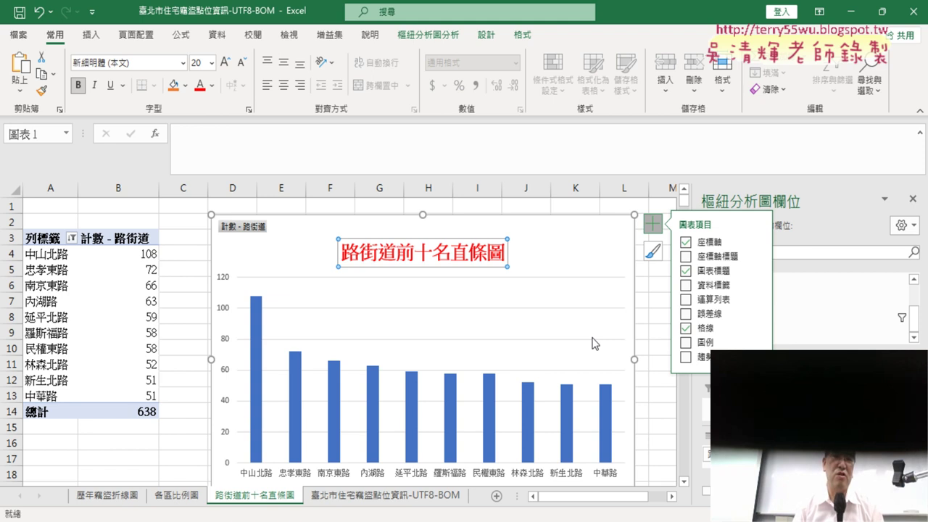
{"action": "left_click", "coordinate": [136, 254]}
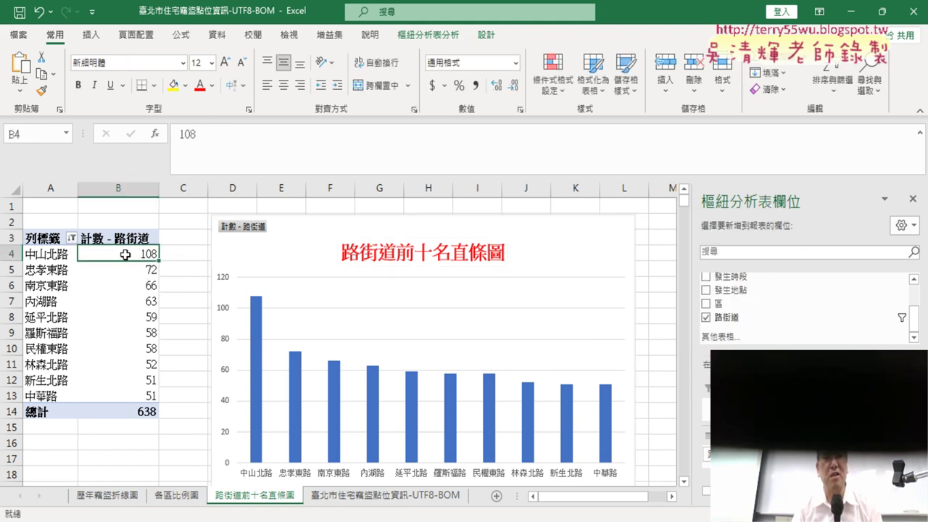
Step: Drill into the 108 count to list its records and widen column F to read full addresses
{"action": "double_click", "coordinate": [125, 255]}
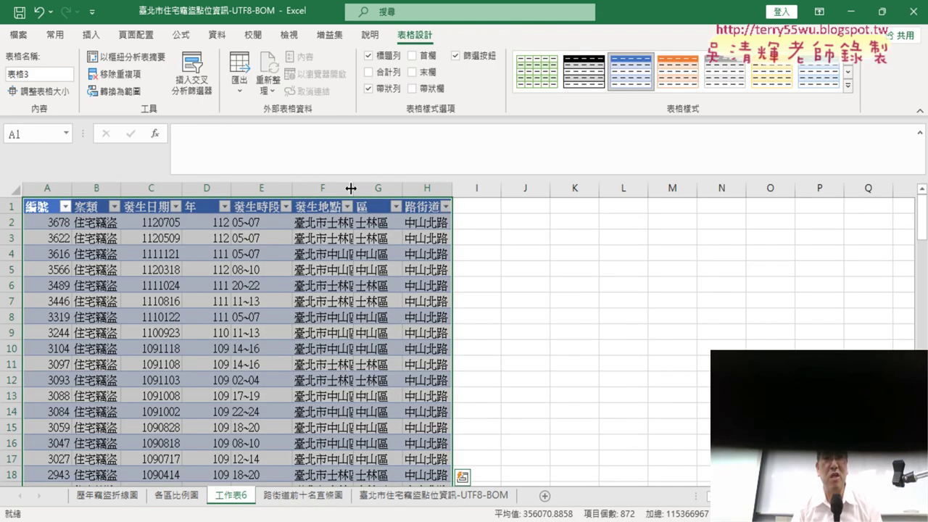
{"action": "left_click_drag", "start_coordinate": [351, 189], "coordinate": [657, 188]}
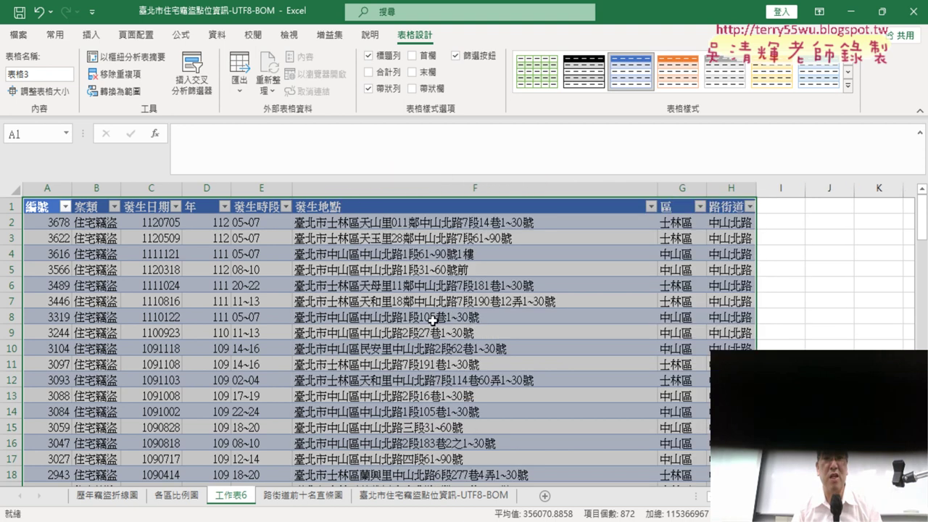
{"action": "scroll", "coordinate": [433, 320], "scroll_direction": "down", "scroll_amount": 6}
{"action": "scroll", "coordinate": [435, 333], "scroll_direction": "down", "scroll_amount": 1}
{"action": "scroll", "coordinate": [437, 345], "scroll_direction": "down", "scroll_amount": 4}
{"action": "scroll", "coordinate": [438, 357], "scroll_direction": "down", "scroll_amount": 4}
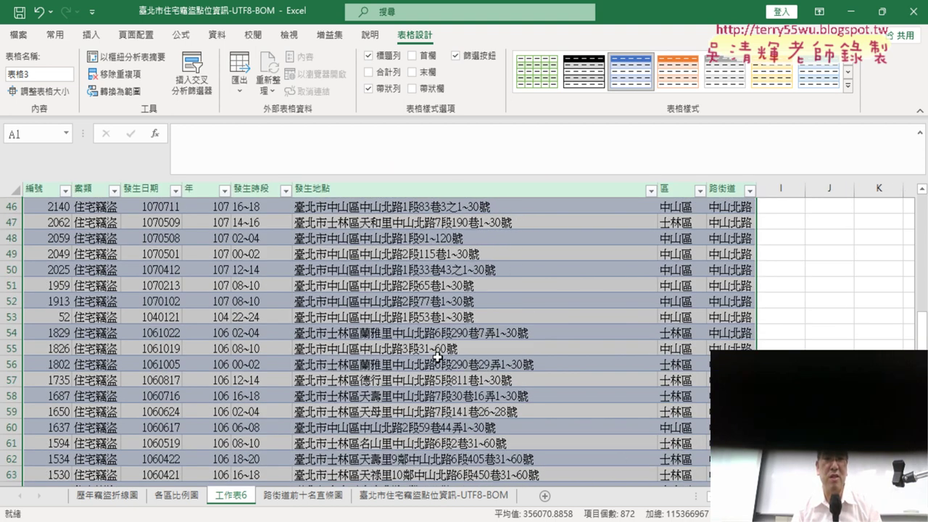
{"action": "scroll", "coordinate": [438, 357], "scroll_direction": "down", "scroll_amount": 4}
{"action": "scroll", "coordinate": [438, 357], "scroll_direction": "down", "scroll_amount": 6}
{"action": "scroll", "coordinate": [438, 356], "scroll_direction": "down", "scroll_amount": 6}
{"action": "scroll", "coordinate": [438, 356], "scroll_direction": "down", "scroll_amount": 3}
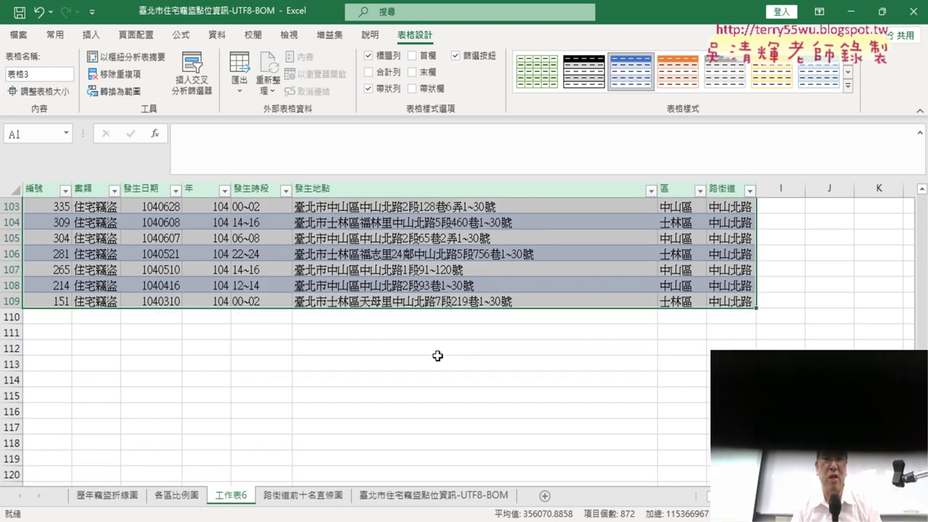
{"action": "scroll", "coordinate": [438, 356], "scroll_direction": "up", "scroll_amount": 5}
{"action": "scroll", "coordinate": [439, 355], "scroll_direction": "up", "scroll_amount": 6}
{"action": "scroll", "coordinate": [438, 353], "scroll_direction": "up", "scroll_amount": 6}
{"action": "scroll", "coordinate": [439, 352], "scroll_direction": "up", "scroll_amount": 3}
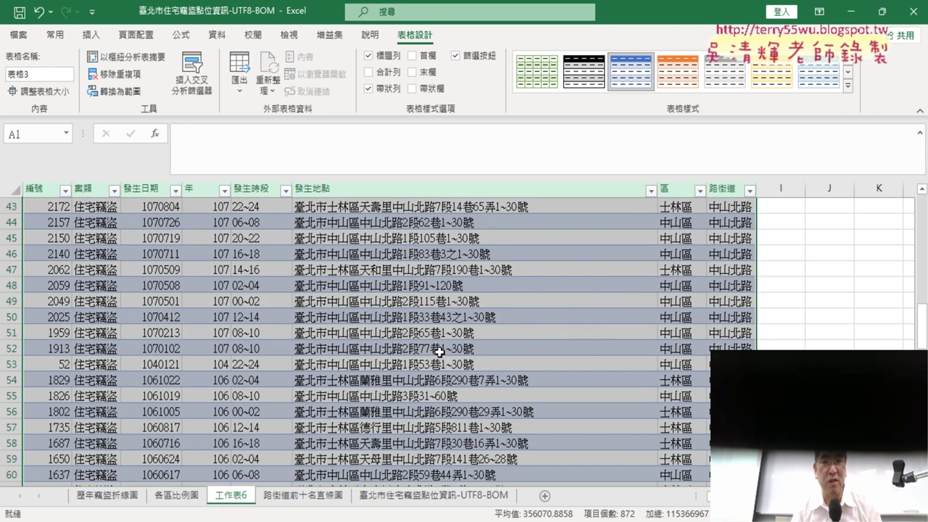
{"action": "scroll", "coordinate": [439, 351], "scroll_direction": "up", "scroll_amount": 6}
{"action": "scroll", "coordinate": [441, 349], "scroll_direction": "up", "scroll_amount": 3}
{"action": "scroll", "coordinate": [442, 347], "scroll_direction": "up", "scroll_amount": 3}
{"action": "scroll", "coordinate": [443, 347], "scroll_direction": "up", "scroll_amount": 2}
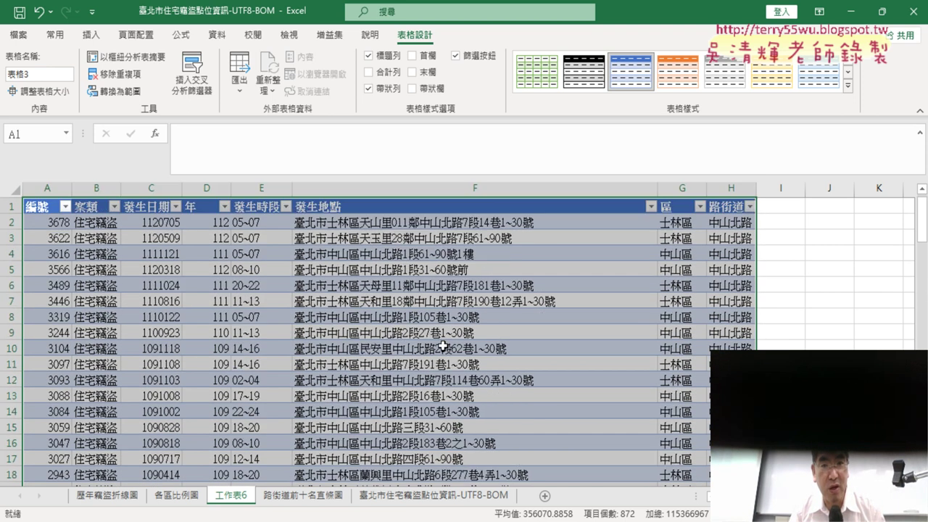
{"action": "scroll", "coordinate": [443, 346], "scroll_direction": "down", "scroll_amount": 4}
{"action": "scroll", "coordinate": [438, 305], "scroll_direction": "up", "scroll_amount": 3}
{"action": "scroll", "coordinate": [435, 261], "scroll_direction": "up", "scroll_amount": 1}
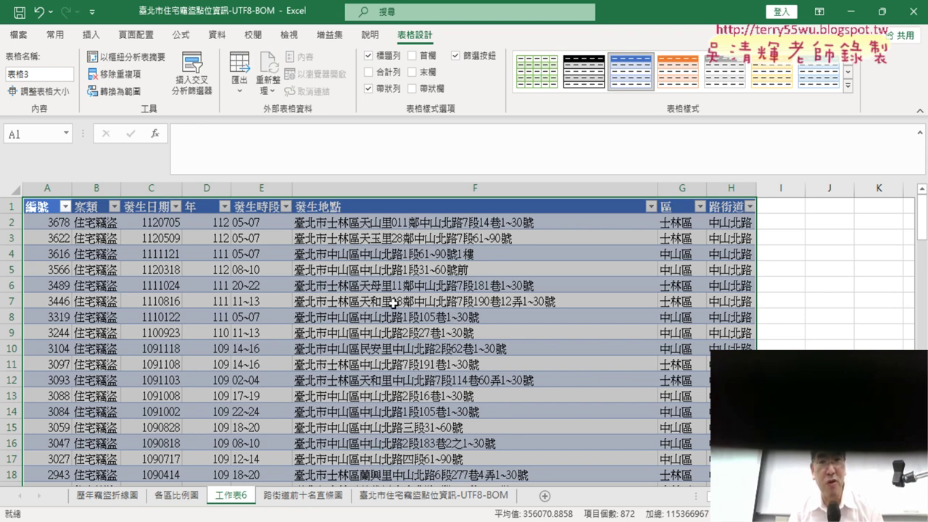
{"action": "scroll", "coordinate": [393, 303], "scroll_direction": "down", "scroll_amount": 3}
{"action": "scroll", "coordinate": [393, 303], "scroll_direction": "up", "scroll_amount": 3}
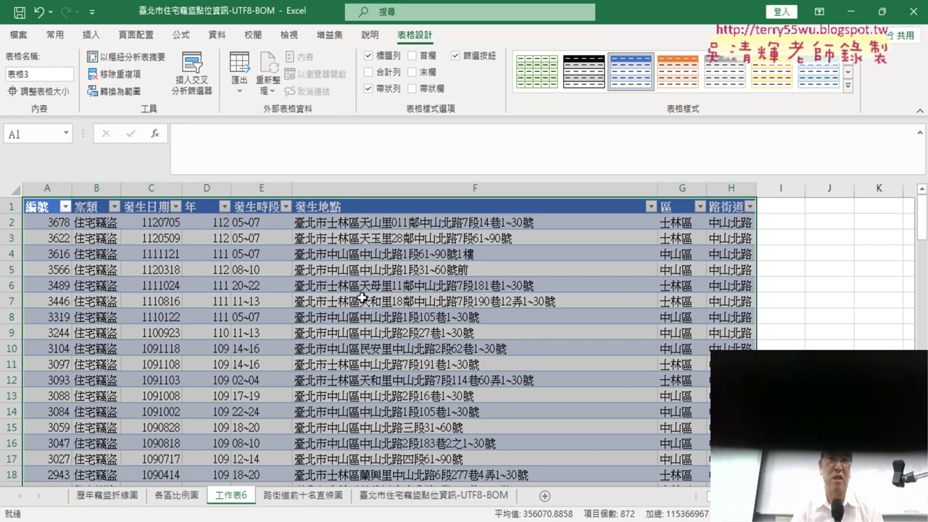
Step: Delete the 工作表6 sheet and open the File page from the data sheet
{"action": "right_click", "coordinate": [230, 502]}
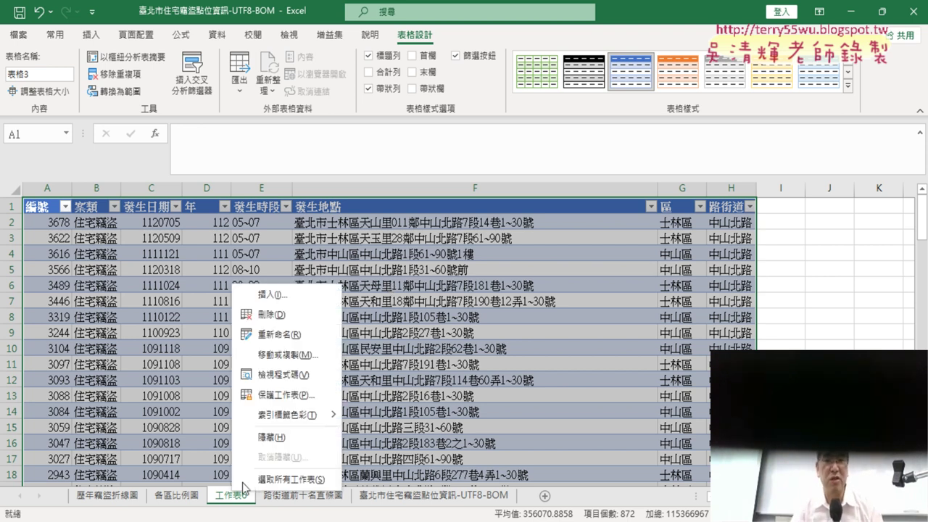
{"action": "left_click", "coordinate": [296, 317]}
{"action": "left_click", "coordinate": [446, 307]}
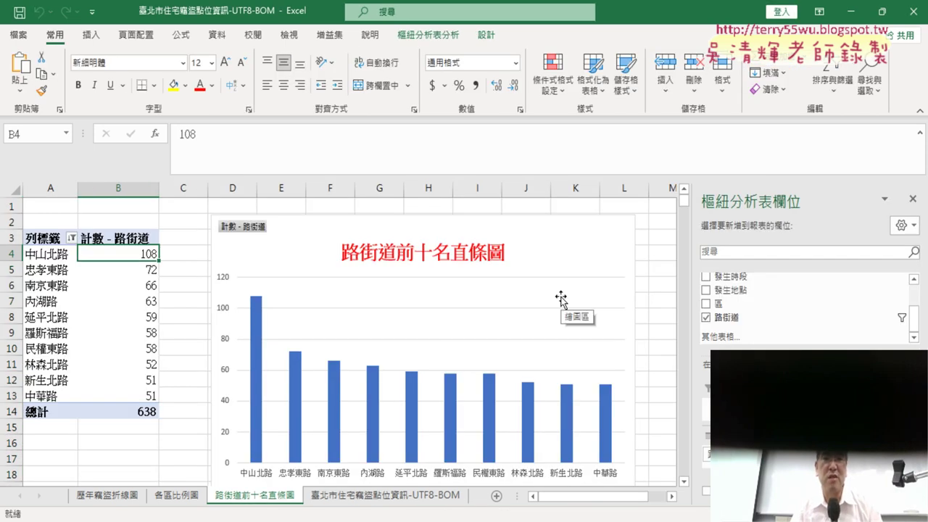
{"action": "left_click", "coordinate": [410, 497]}
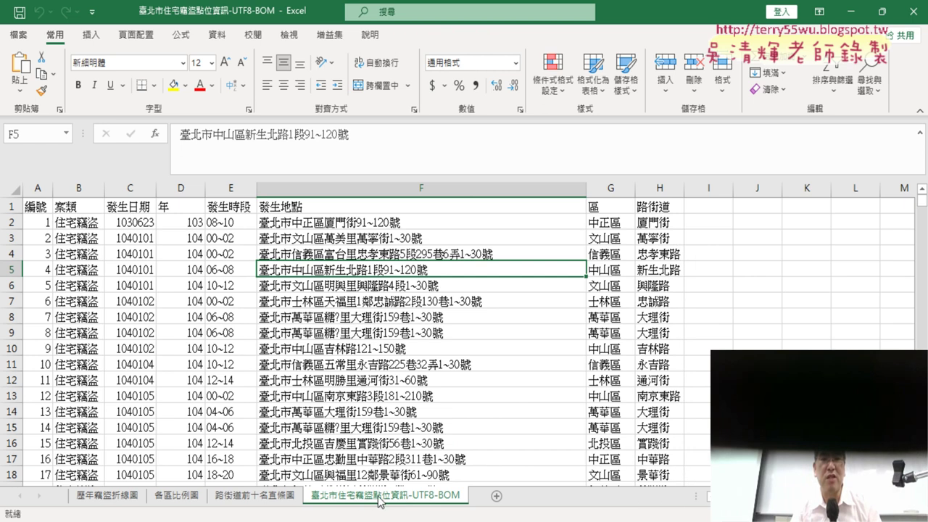
{"action": "left_click", "coordinate": [20, 35]}
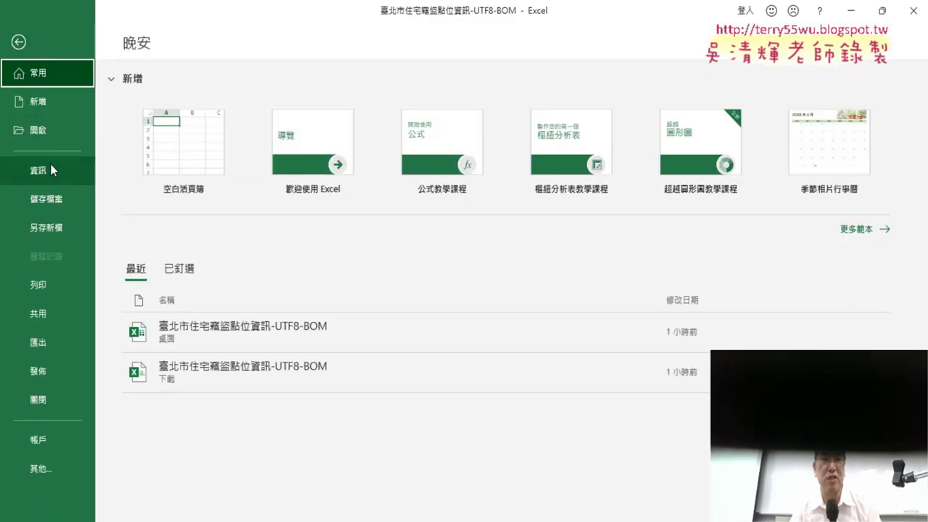
{"action": "left_click", "coordinate": [54, 226]}
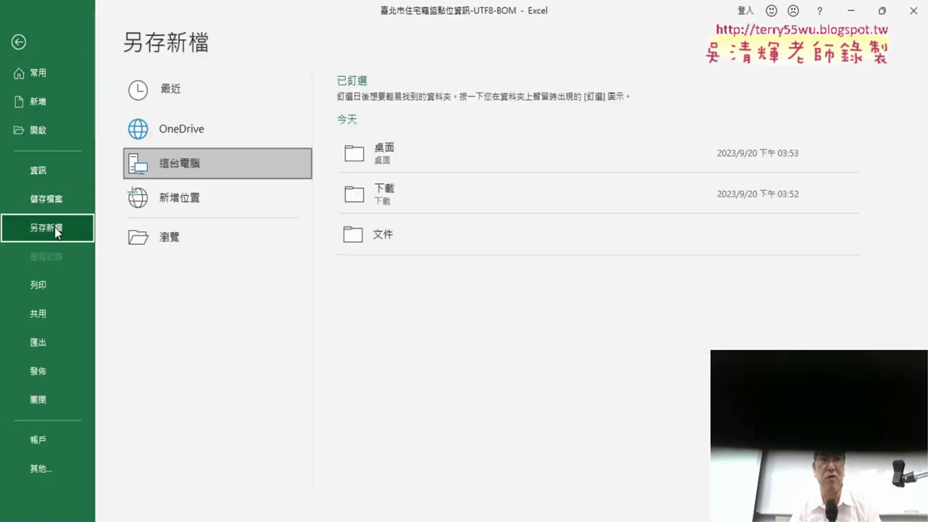
{"action": "left_click", "coordinate": [191, 244]}
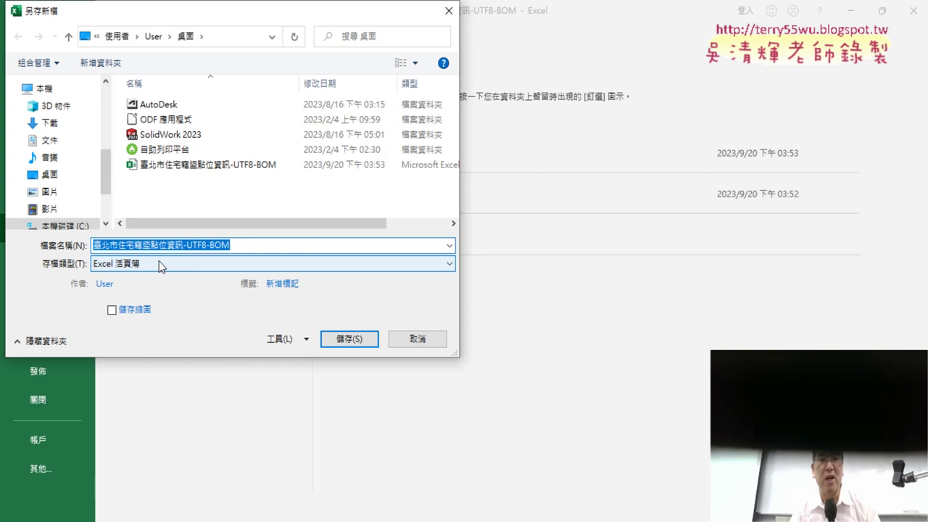
{"action": "left_click", "coordinate": [116, 266]}
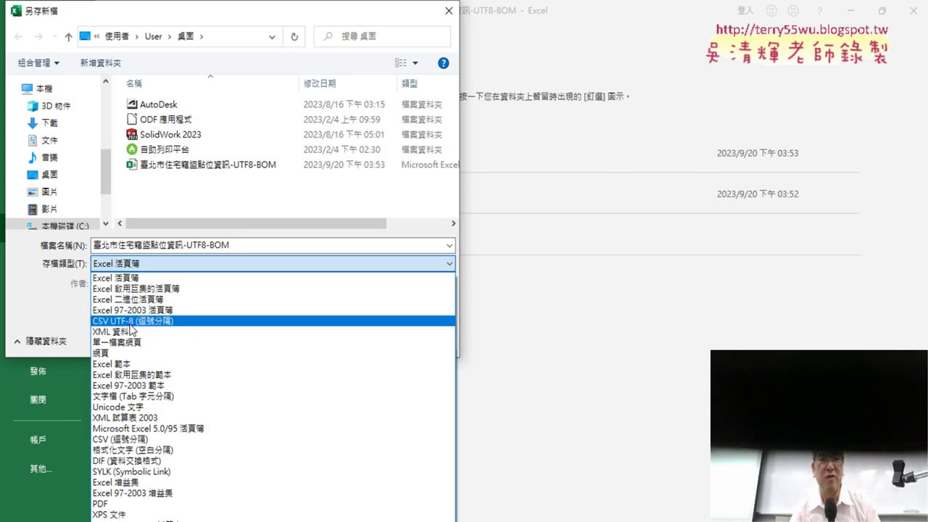
{"action": "left_click", "coordinate": [45, 308]}
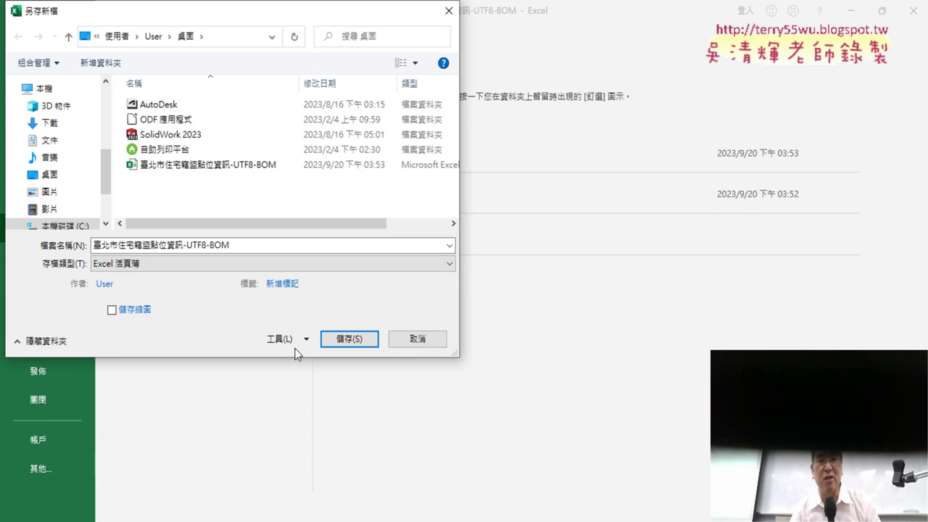
{"action": "left_click", "coordinate": [419, 343]}
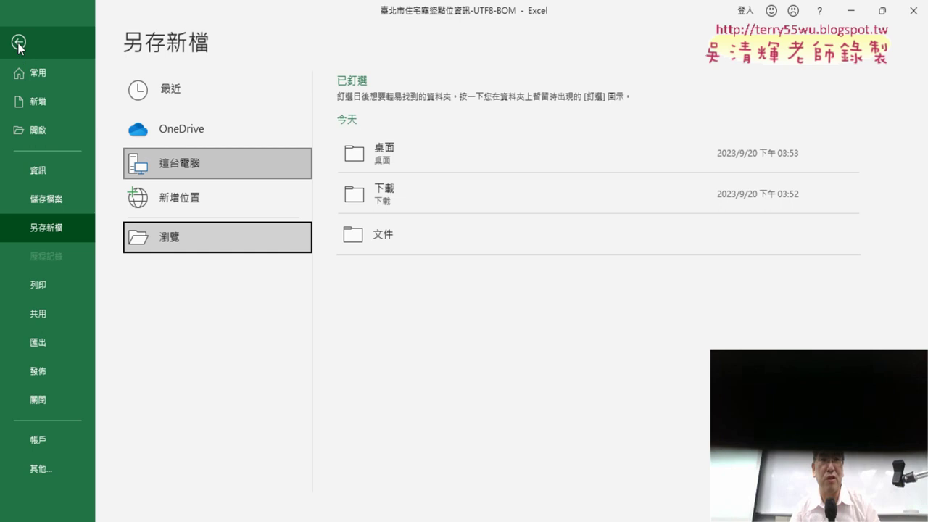
{"action": "left_click", "coordinate": [19, 42]}
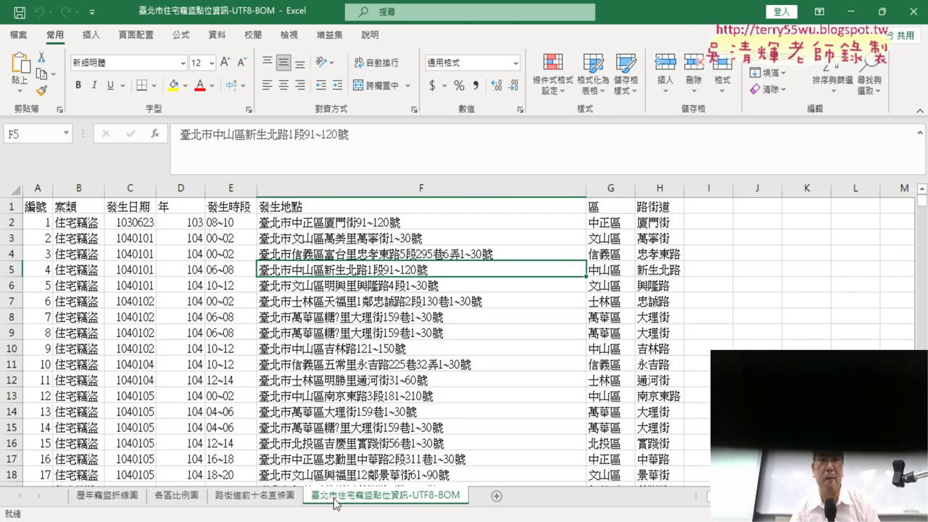
{"action": "left_click", "coordinate": [108, 496]}
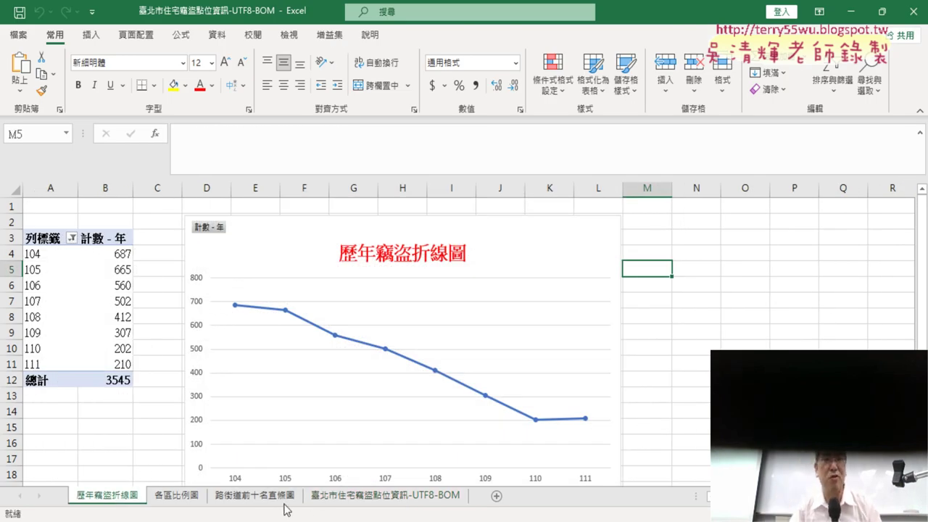
{"action": "left_click", "coordinate": [22, 35]}
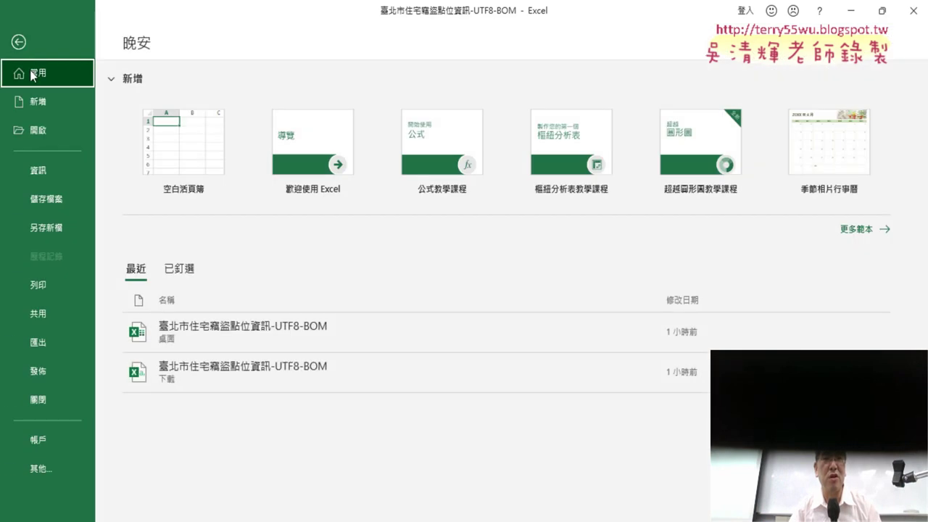
Step: Review the Save As file types in the Browse dialog, cancel, and return to 歷年竊盜折線圖
{"action": "left_click", "coordinate": [56, 227]}
{"action": "left_click", "coordinate": [159, 236]}
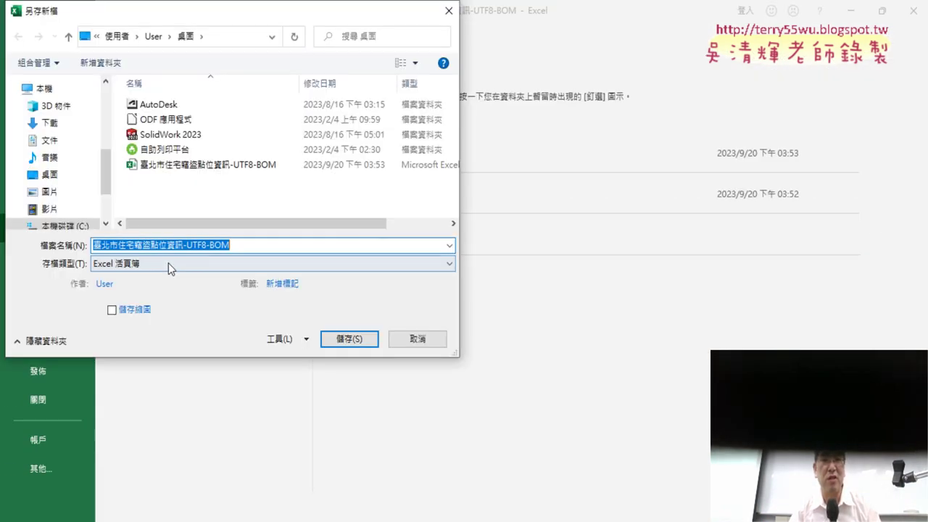
{"action": "left_click", "coordinate": [168, 263]}
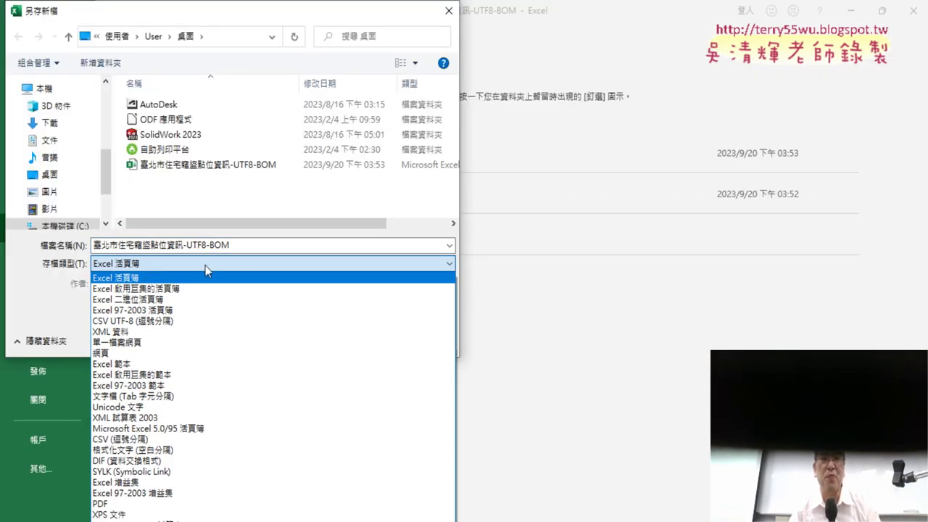
{"action": "left_click", "coordinate": [156, 278]}
{"action": "left_click", "coordinate": [252, 245]}
{"action": "double_click", "coordinate": [243, 244]}
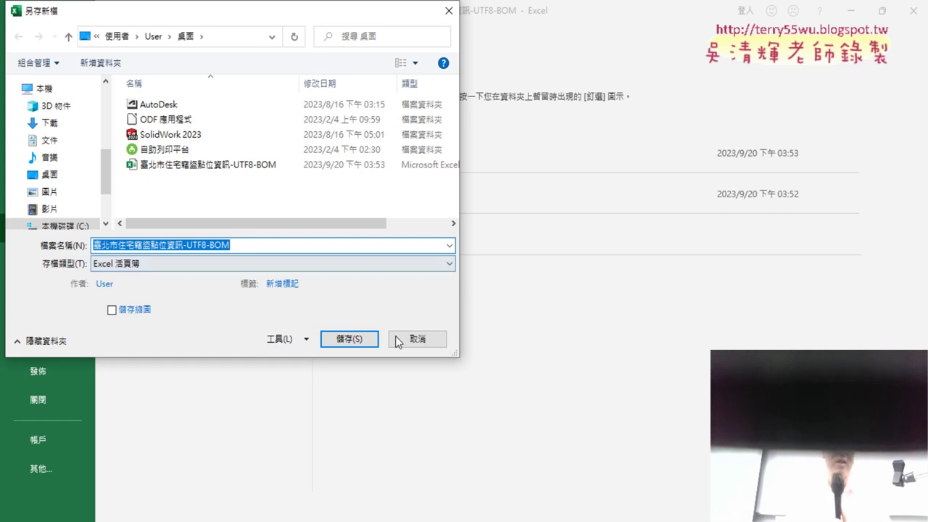
{"action": "left_click", "coordinate": [428, 342]}
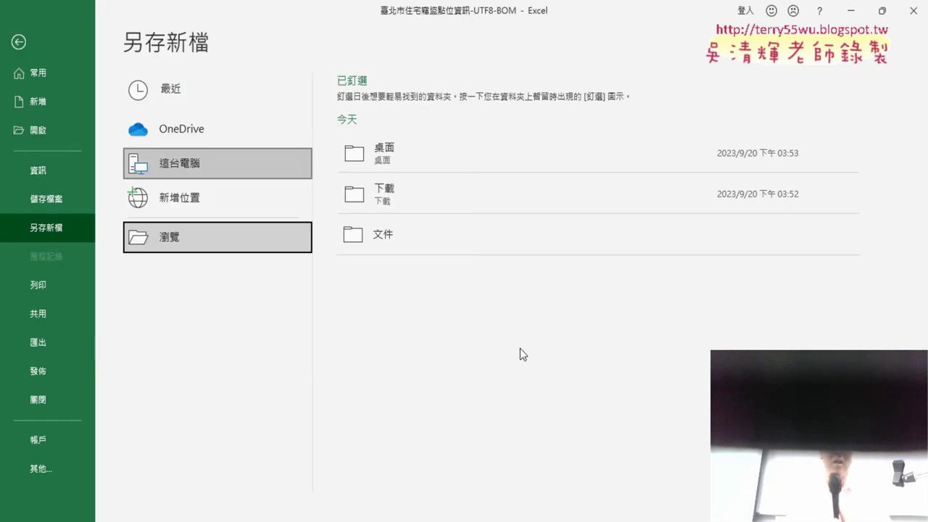
{"action": "left_click", "coordinate": [18, 42]}
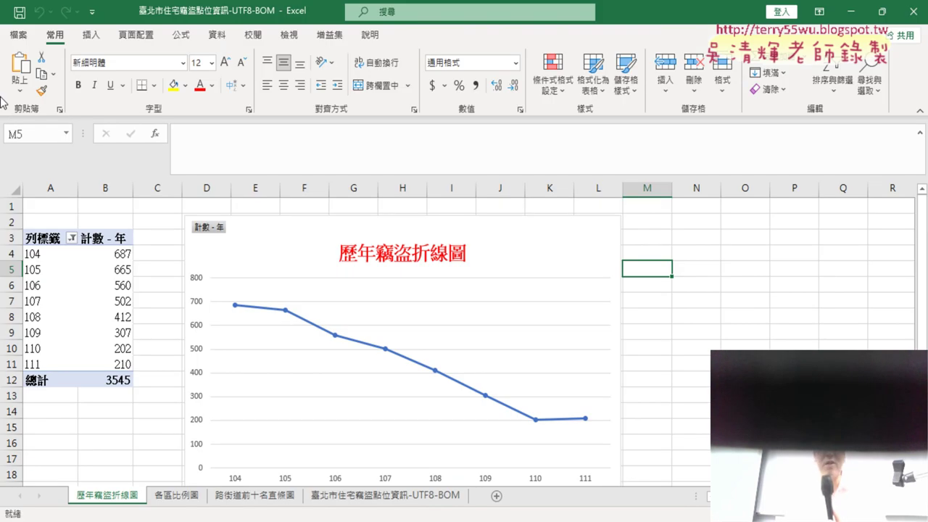